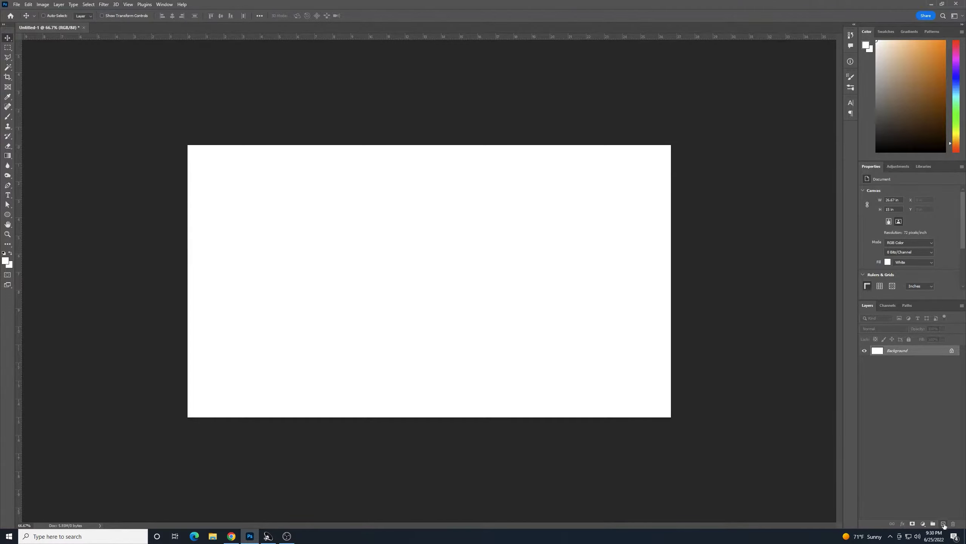
- Draw an orange circle about 166 px wide on a new layer in the canvas's left part and shift it slightly toward the centre
click(944, 524)
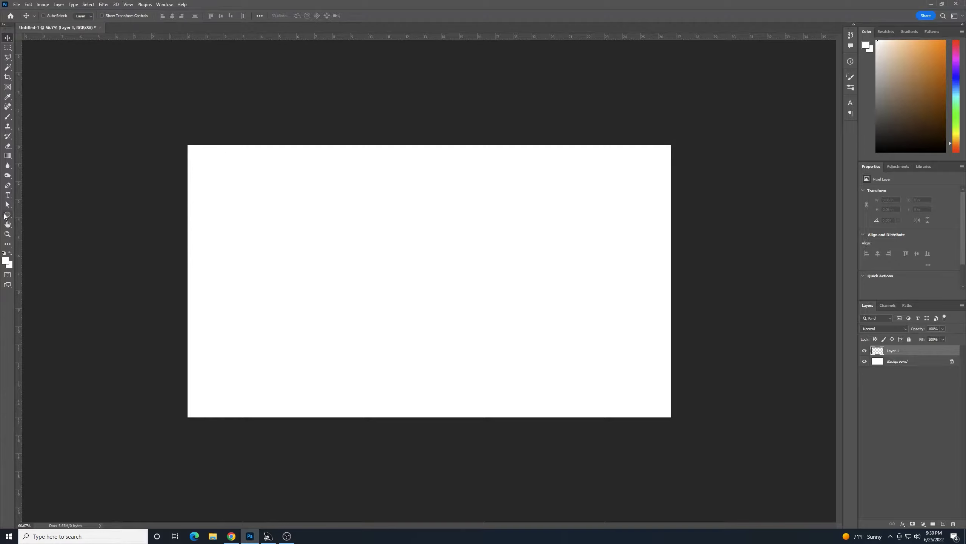
click(6, 215)
right_click(5, 217)
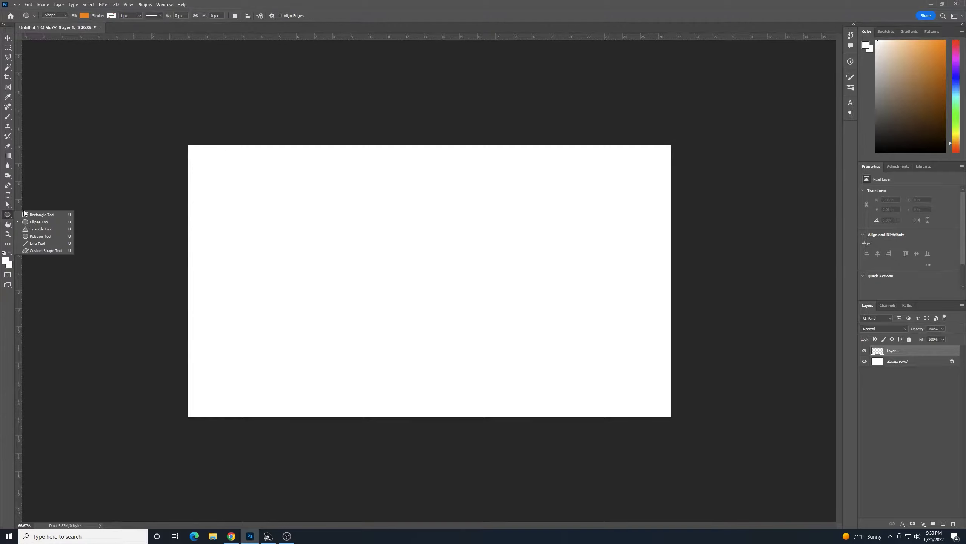
click(38, 226)
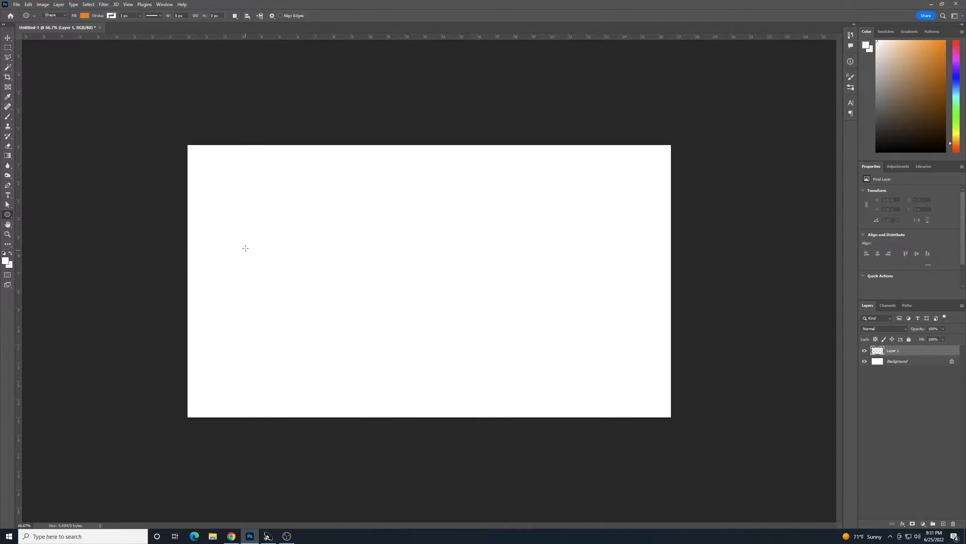
drag(248, 254, 291, 303)
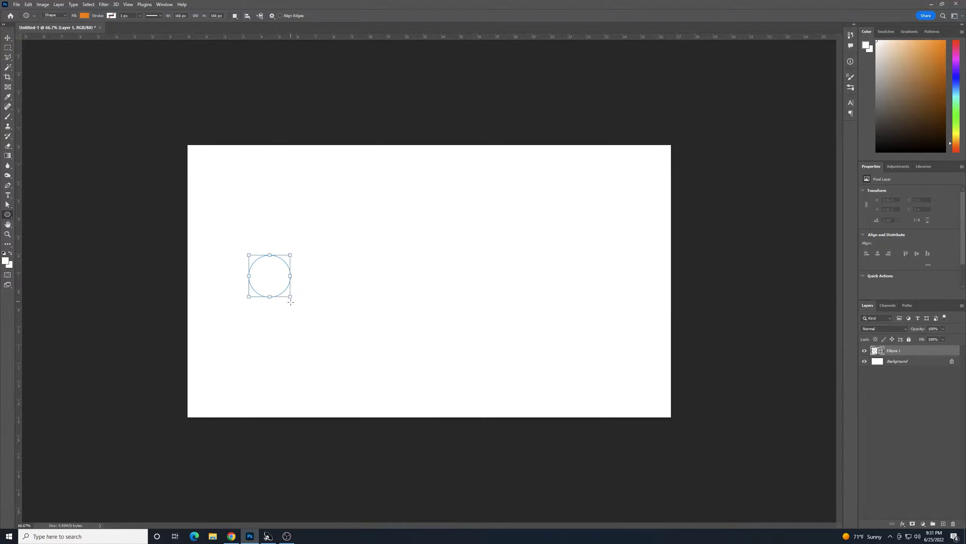
click(8, 39)
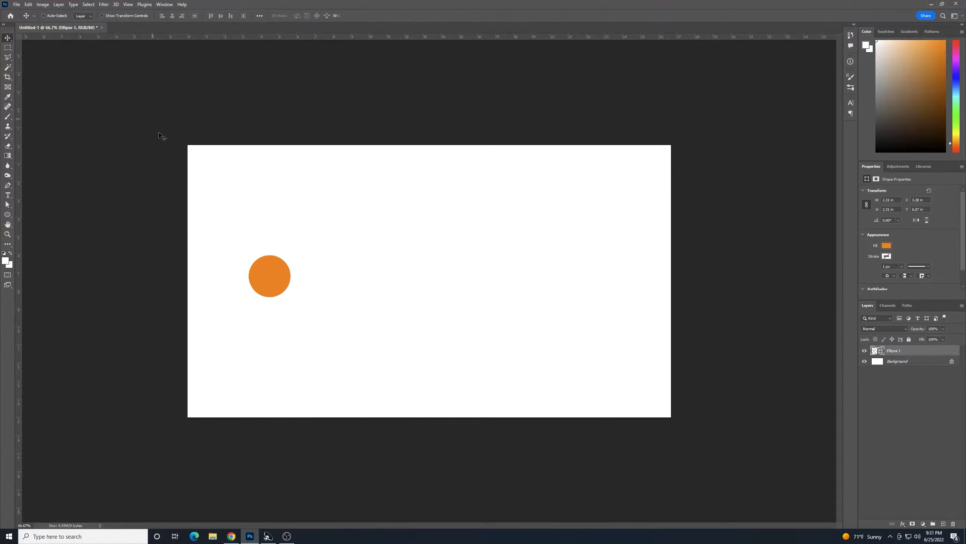
drag(281, 287, 309, 291)
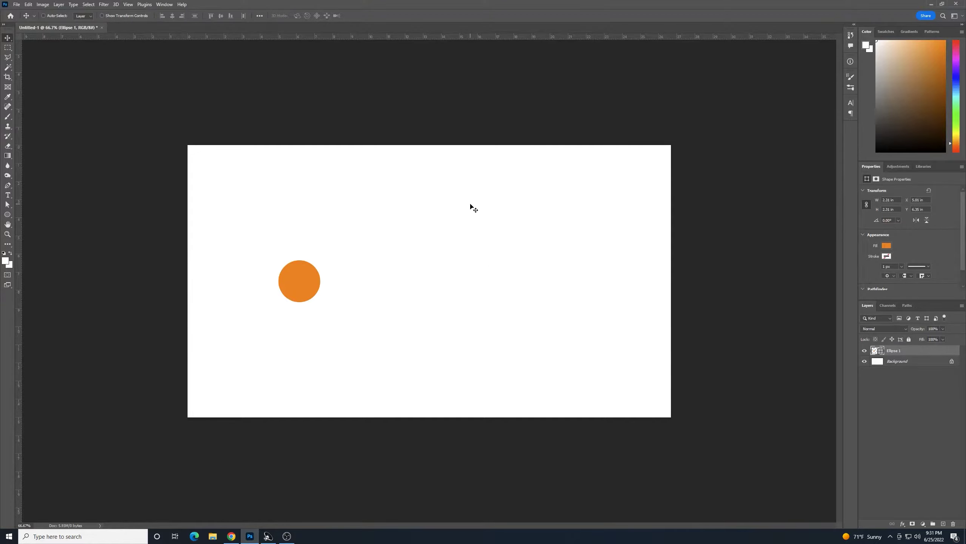
- Change the circle's fill from the recently used colors to red
click(885, 245)
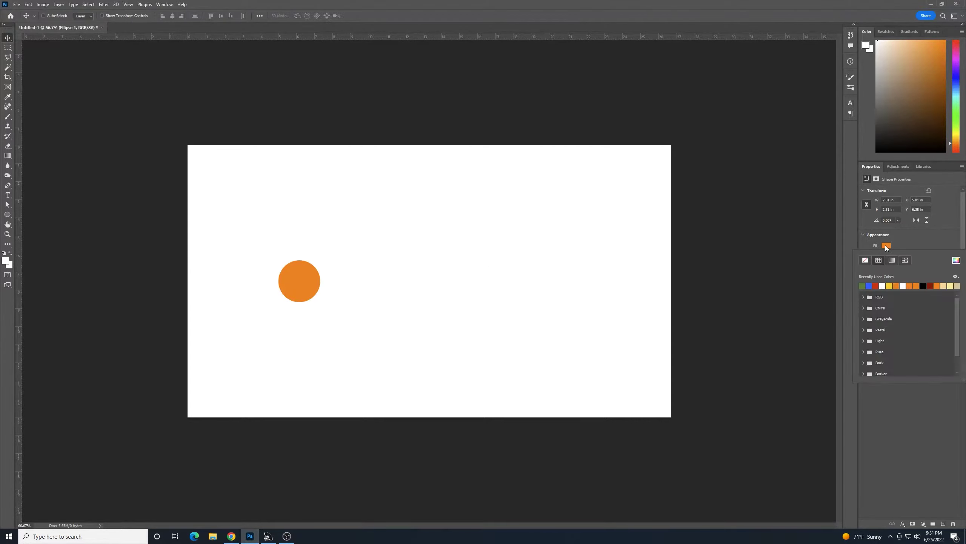
click(876, 285)
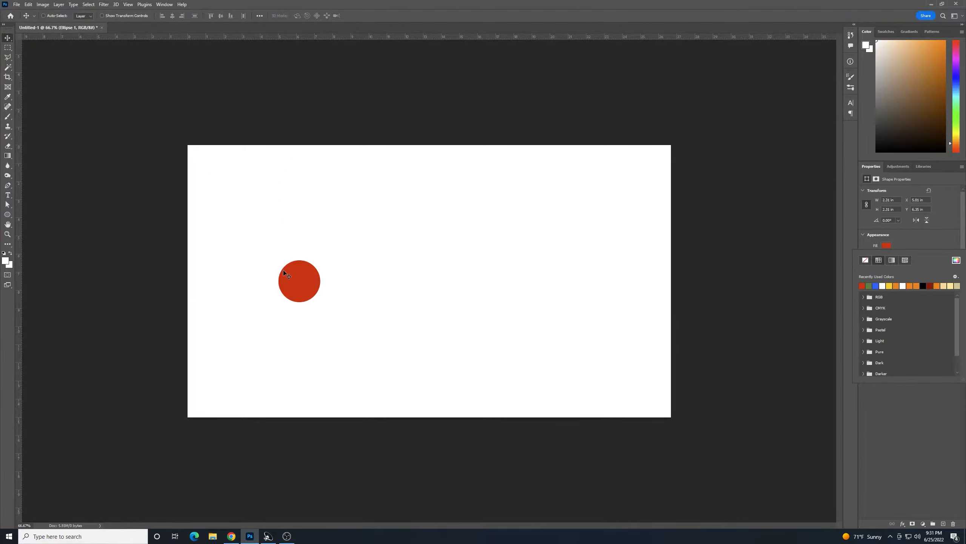
click(923, 242)
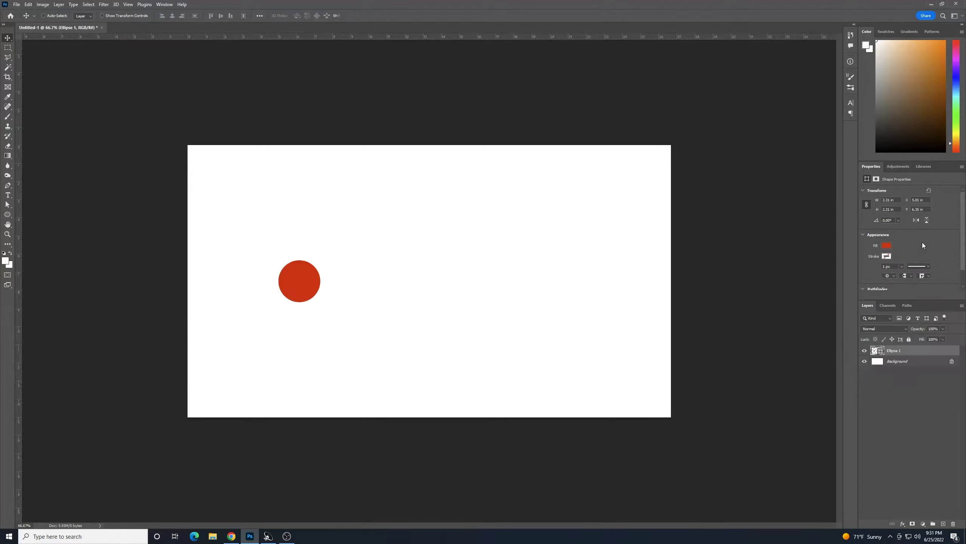
- Rename the circle's layer as "shell"
double_click(893, 350)
text(Red shel)
key(BackSpace)
key(BackSpace)
key(BackSpace)
key(BackSpace)
key(BackSpace)
key(BackSpace)
text(shell)
key(Return)
- Add a black Inner Glow to the shell layer with the Soft Light blend mode and 100% opacity
double_click(912, 350)
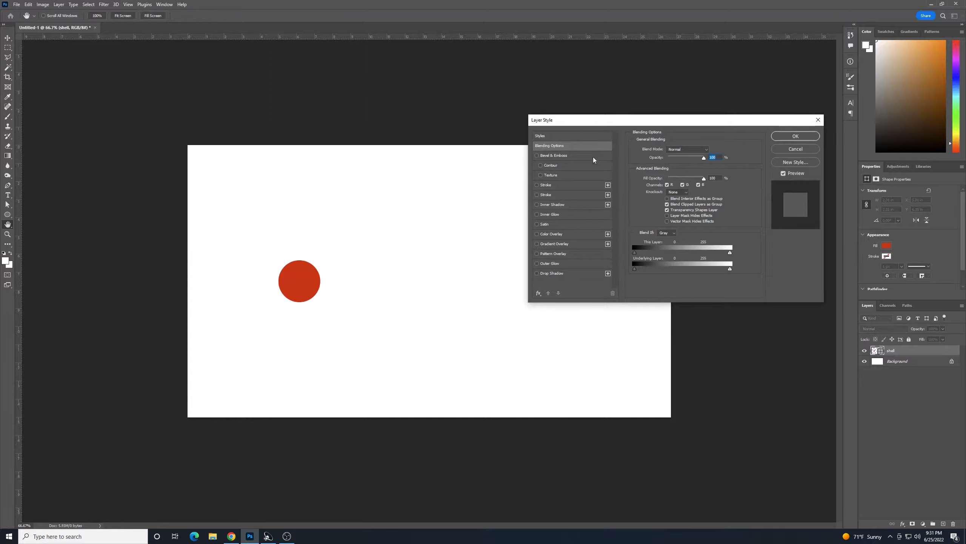
click(555, 216)
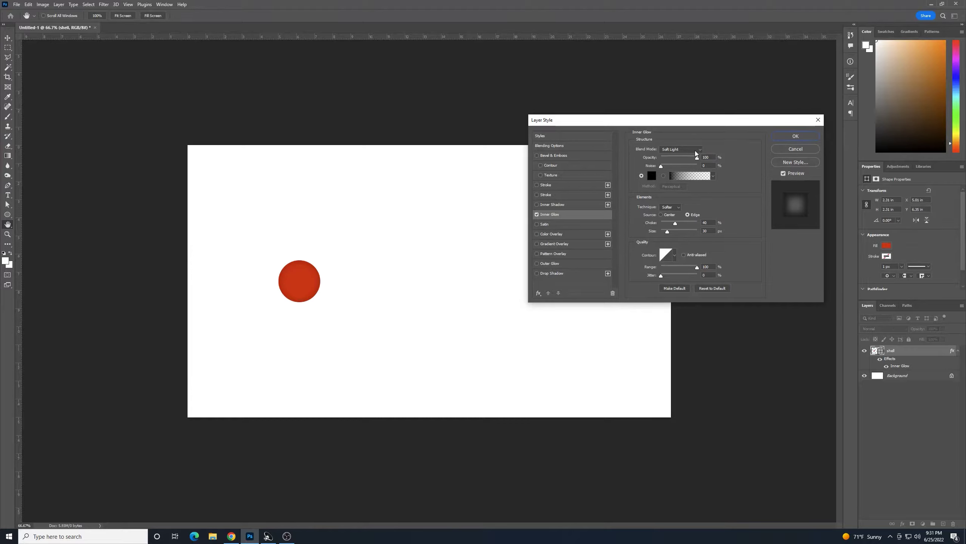
click(669, 149)
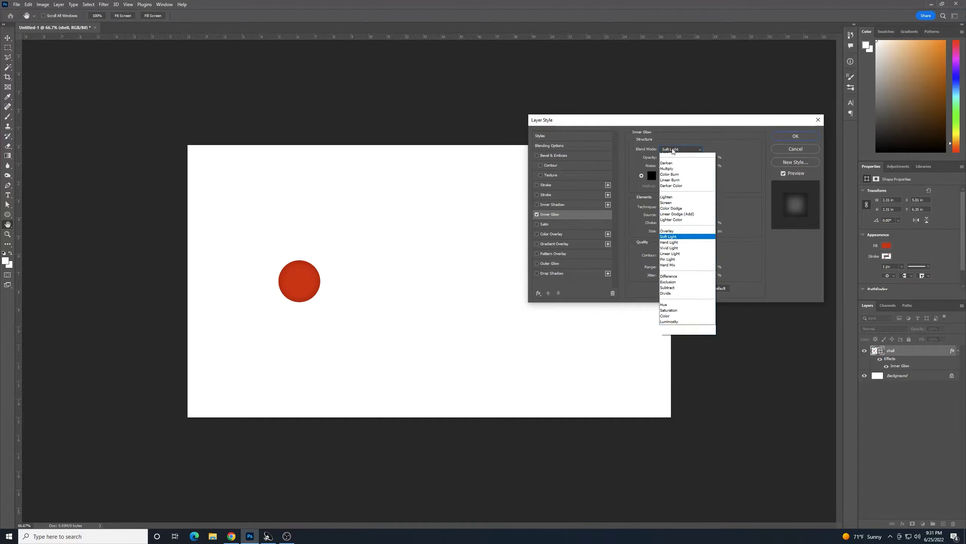
click(672, 246)
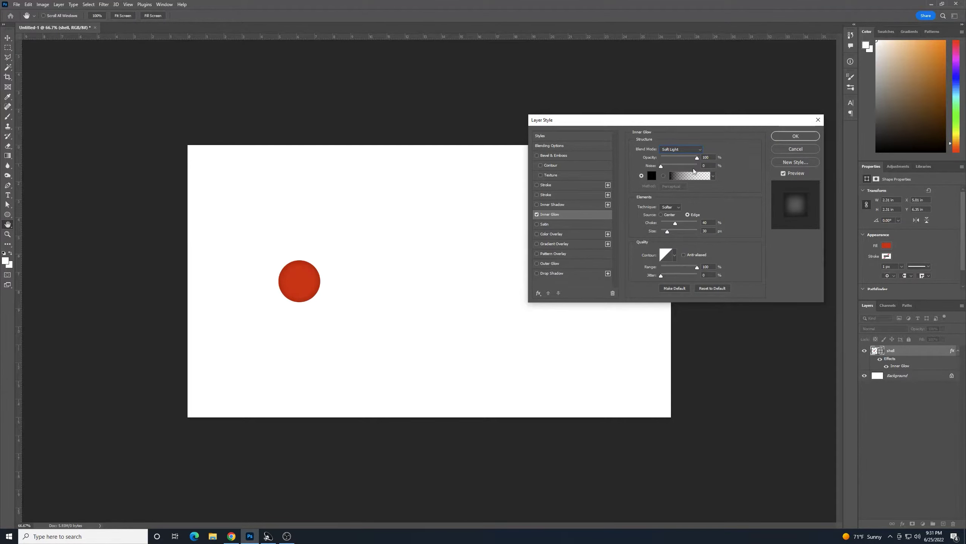
drag(695, 159, 720, 154)
- Try the Overlay and Darken blend modes for the inner glow, lowering the opacity to 22% with Darken
click(680, 150)
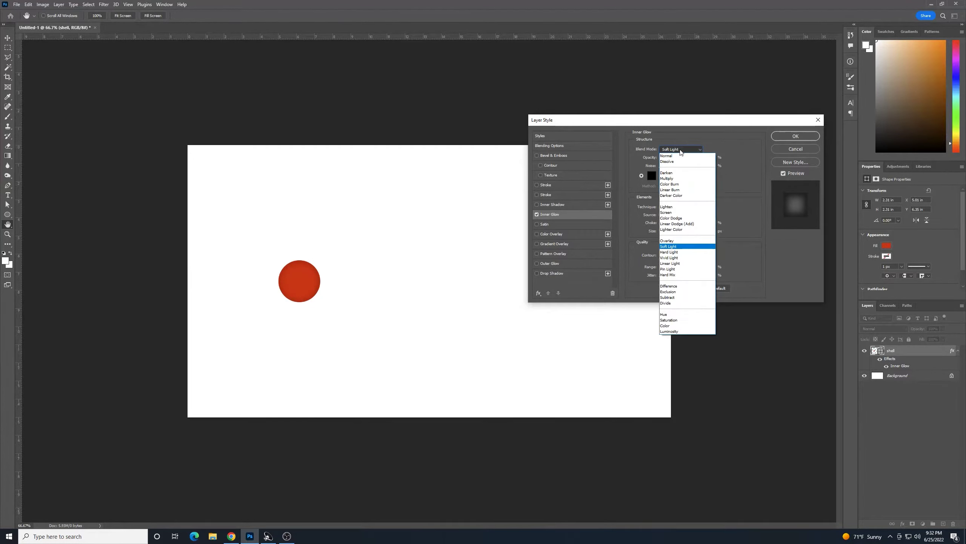
click(679, 240)
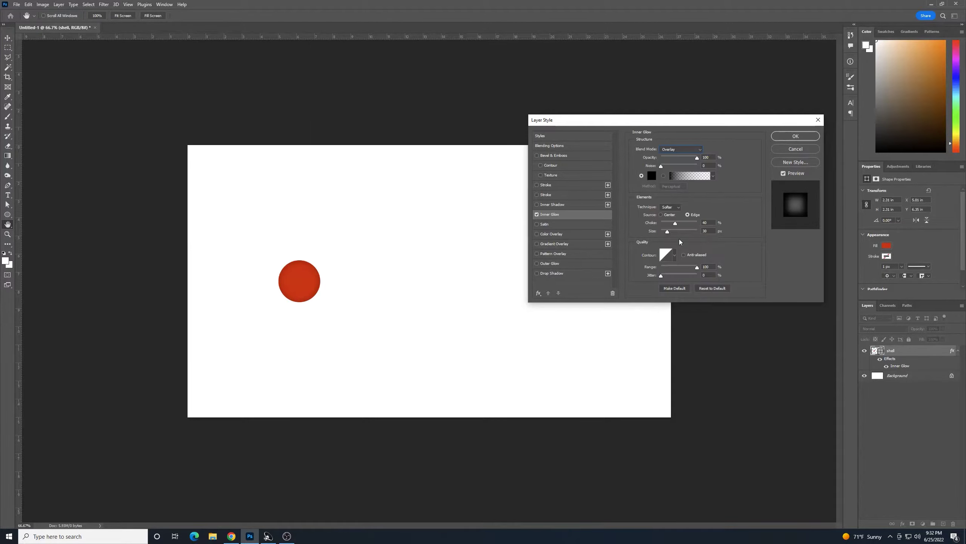
click(697, 150)
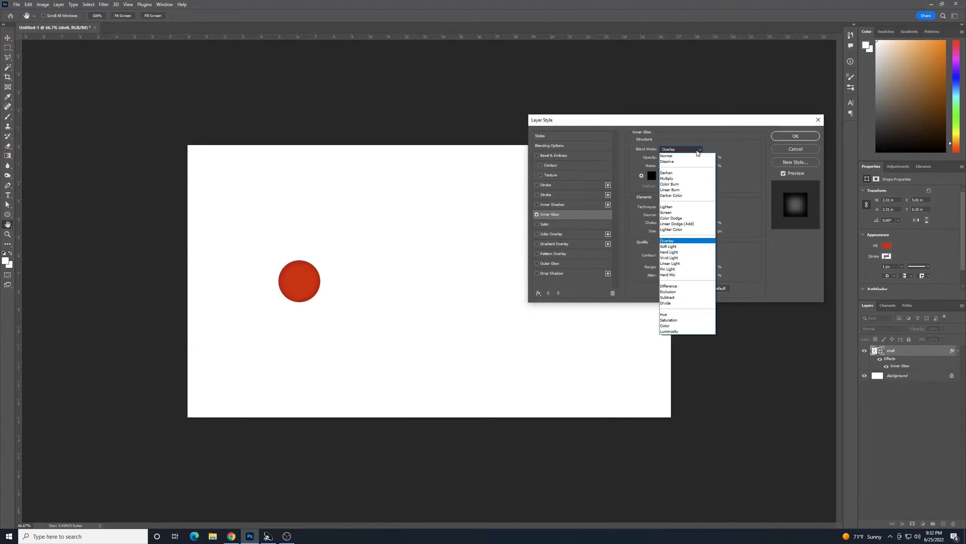
click(670, 173)
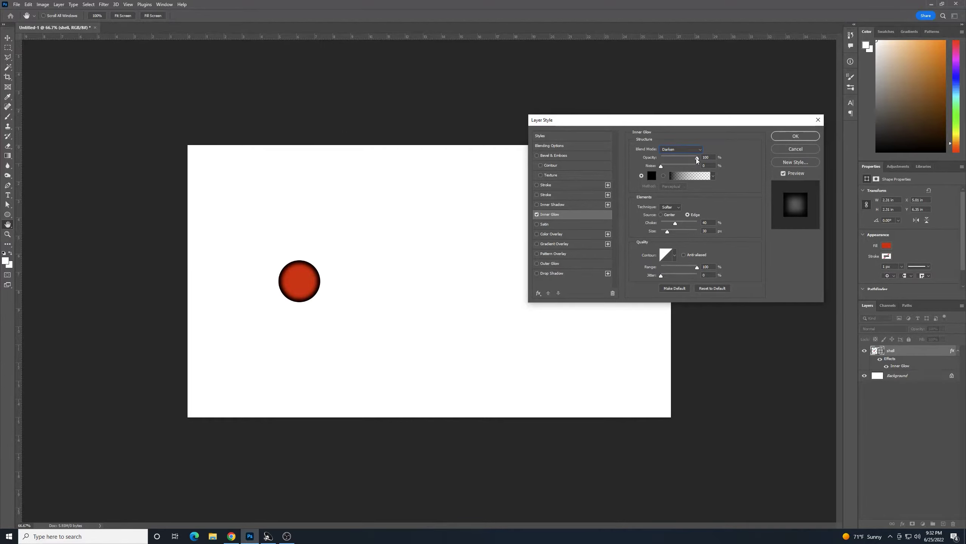
drag(696, 159, 669, 161)
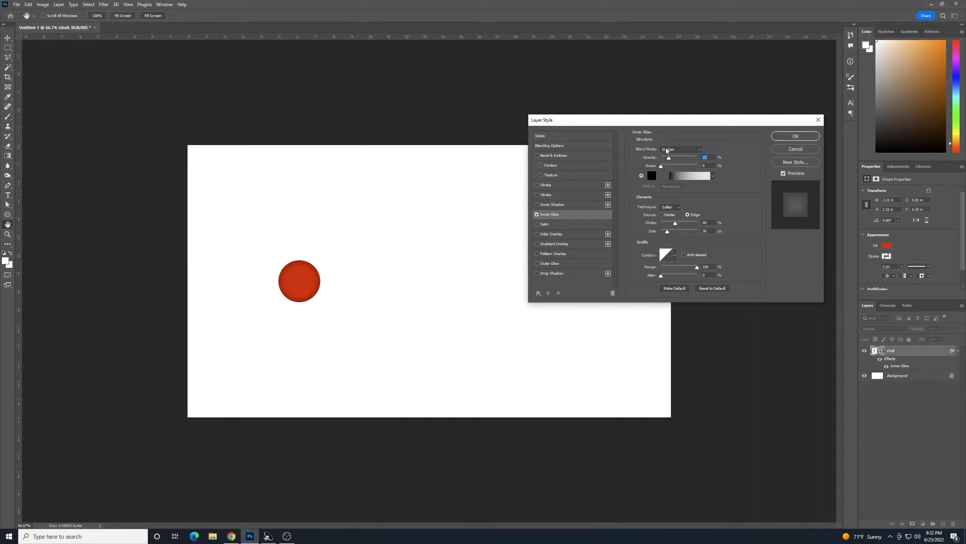
- Set the inner glow's blend mode to Soft Light and its opacity to 100%, and apply the layer style
click(685, 150)
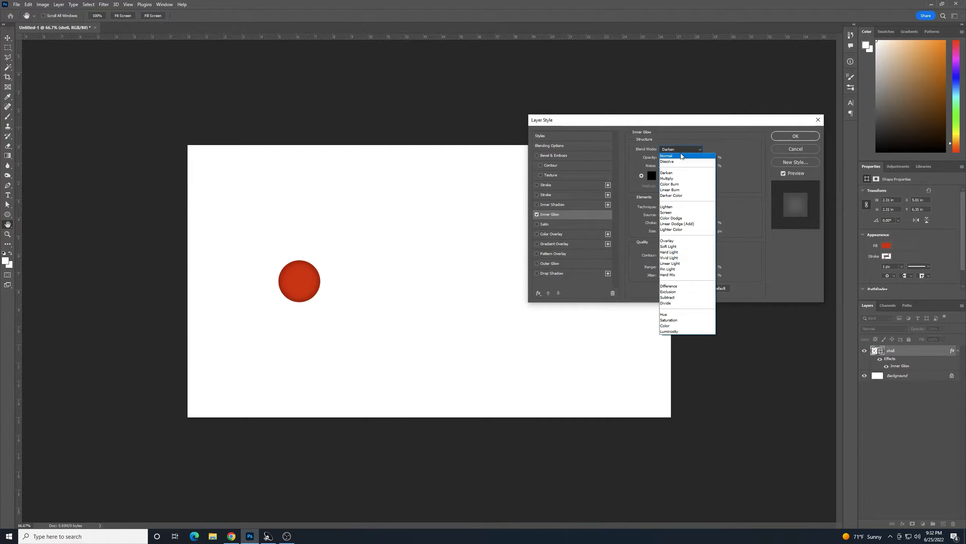
click(696, 247)
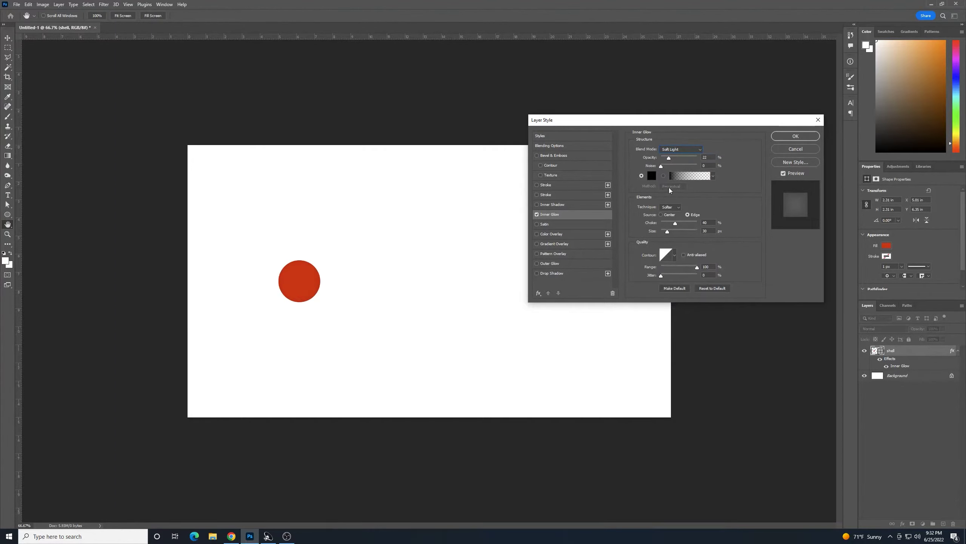
drag(669, 158, 715, 158)
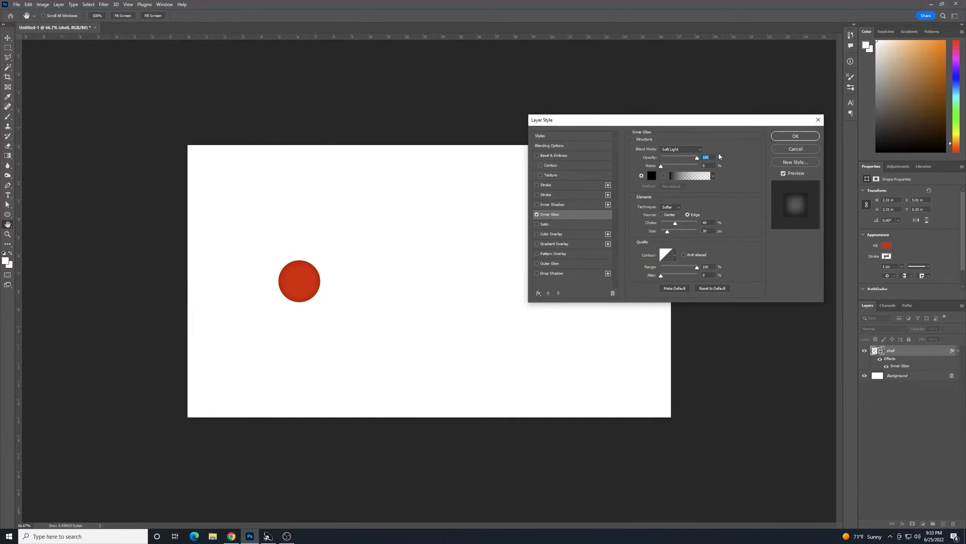
click(780, 138)
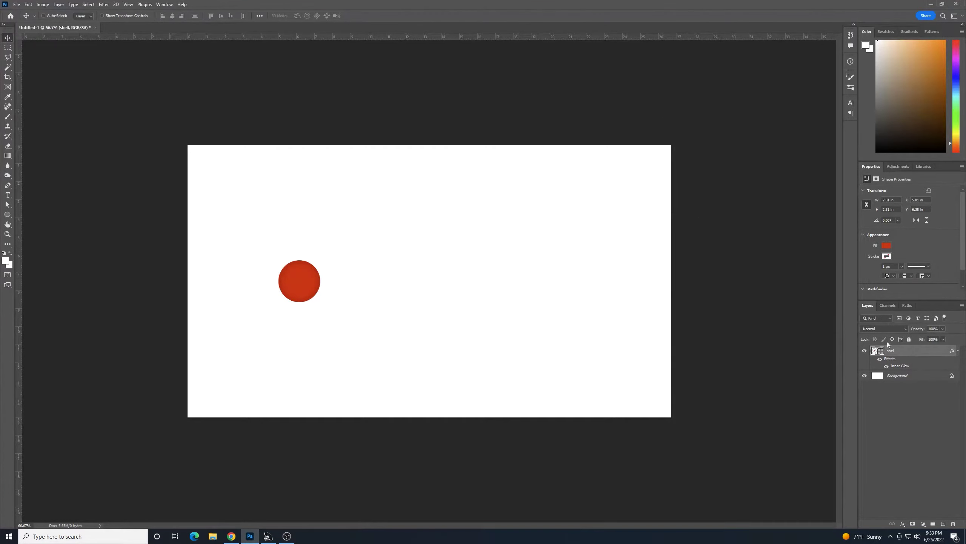
- Add a Drop Shadow to the shell layer, with its angle adjusted so the shadow falls below and to the left of the circle
double_click(931, 355)
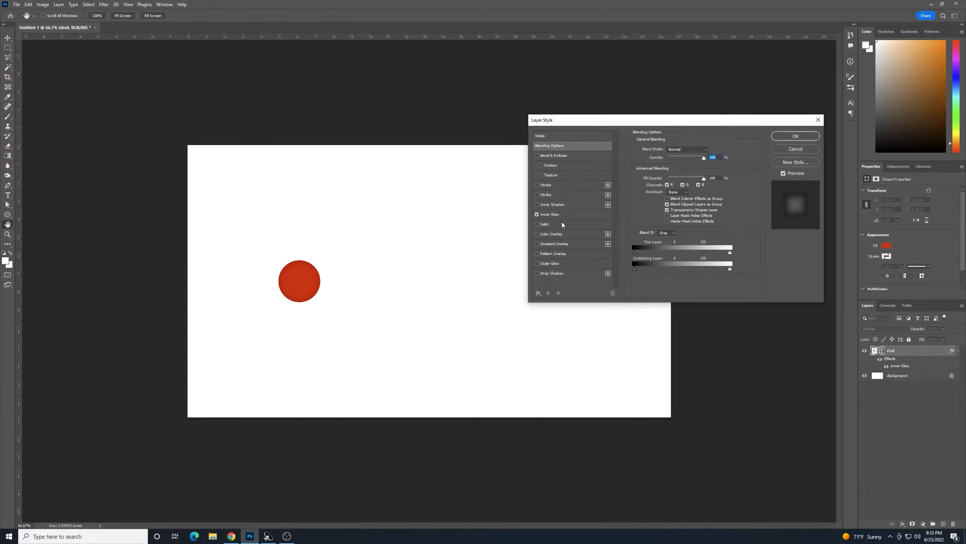
click(551, 273)
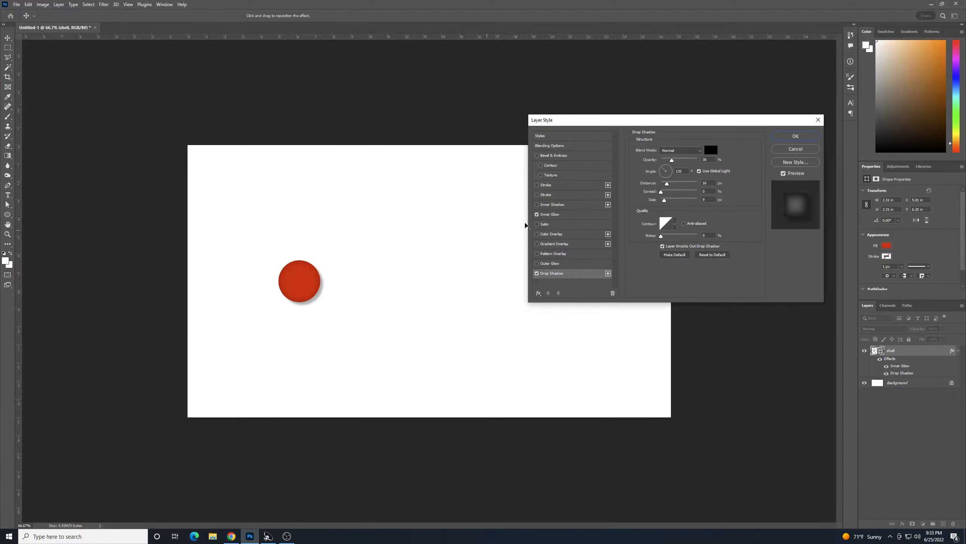
click(669, 168)
key(Up)
key(Up)
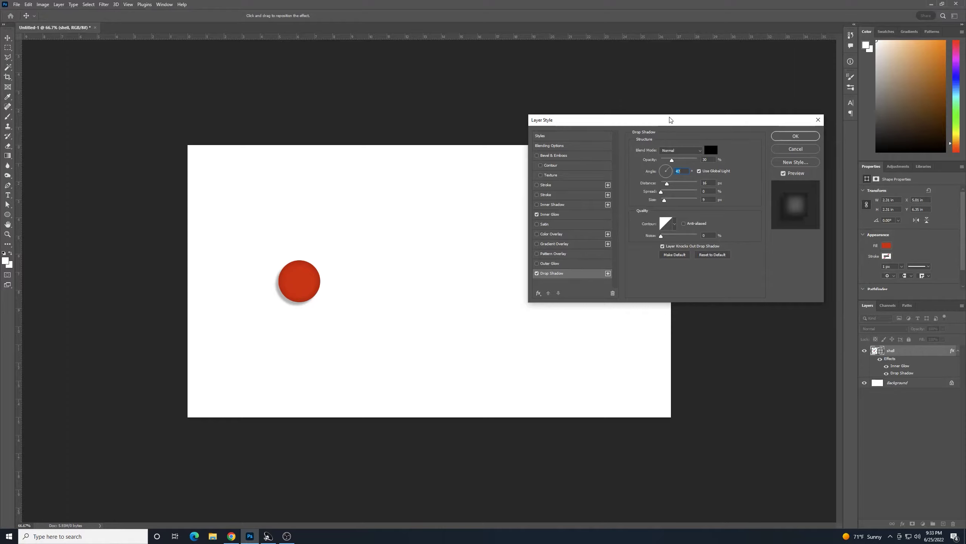
click(805, 137)
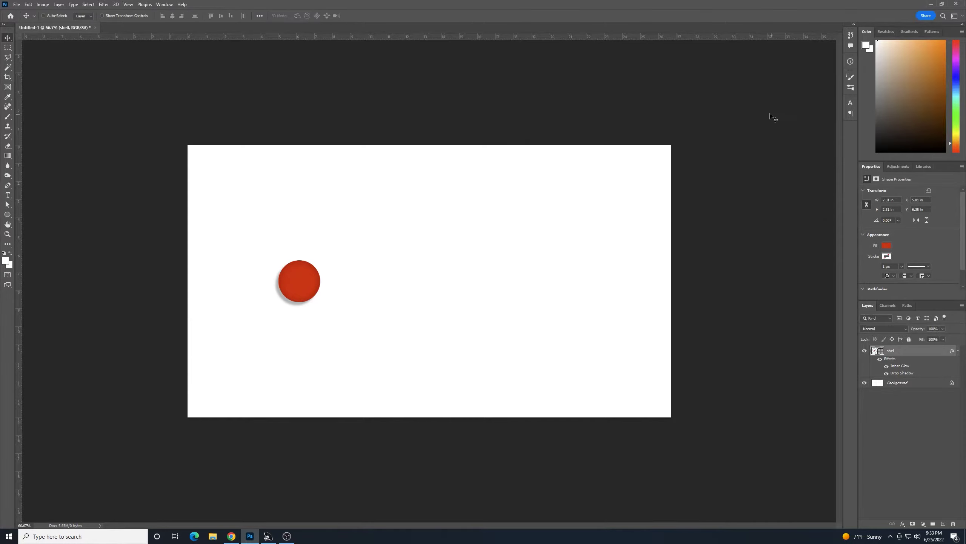
- Draw an ellipse about 94 by 70 px to the right of the red circle and fill it with yellow
click(7, 214)
click(40, 220)
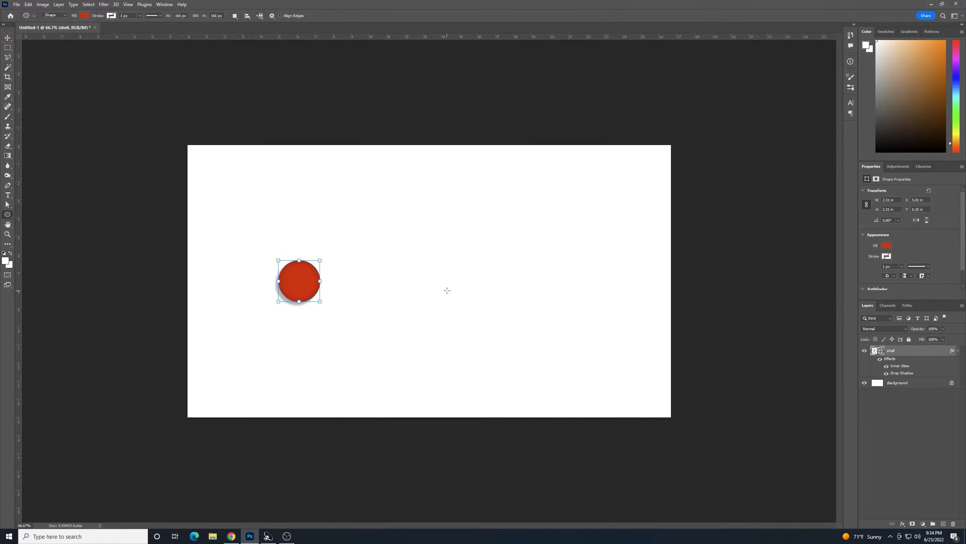
drag(398, 260, 422, 276)
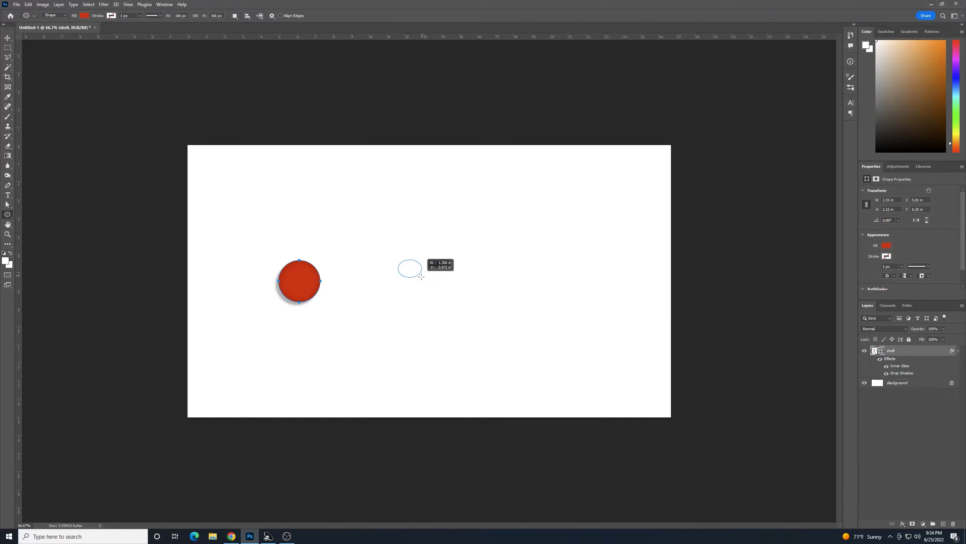
drag(421, 277, 421, 277)
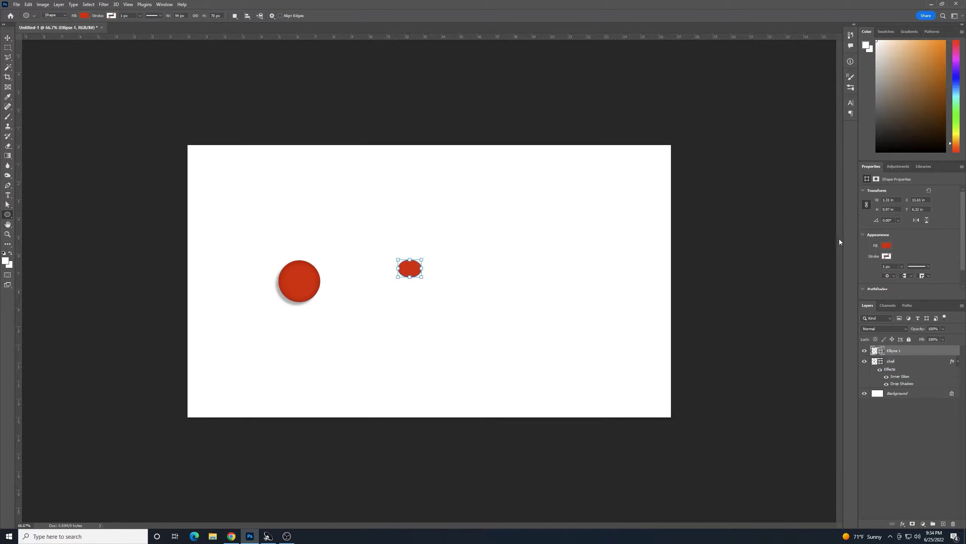
click(887, 246)
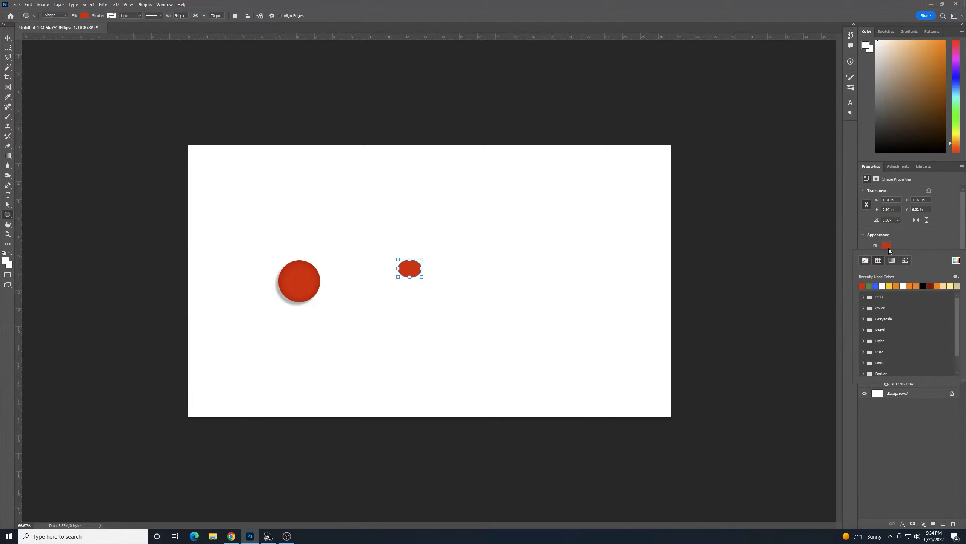
click(889, 285)
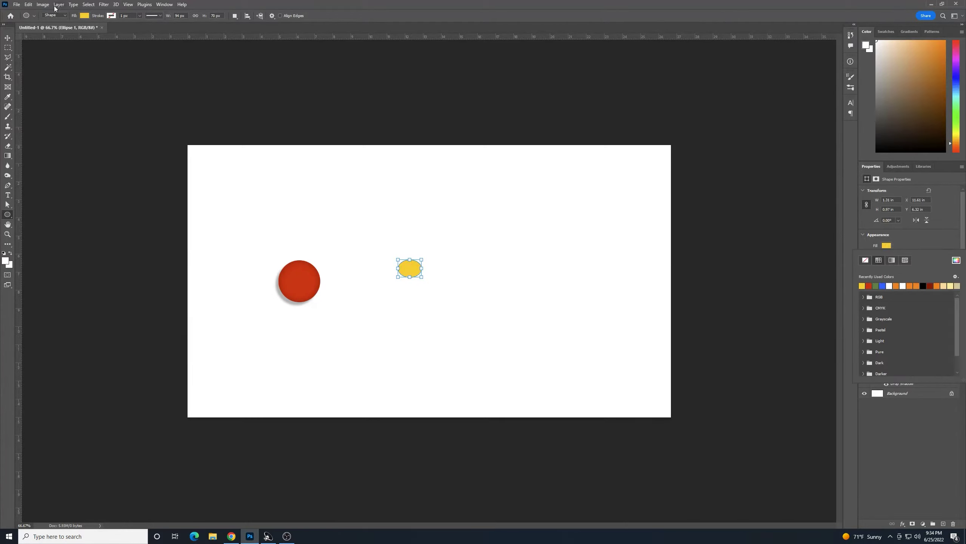
- Rotate the yellow ellipse clockwise to a diagonal tilt and place it on the upper-right part of the red circle
click(8, 38)
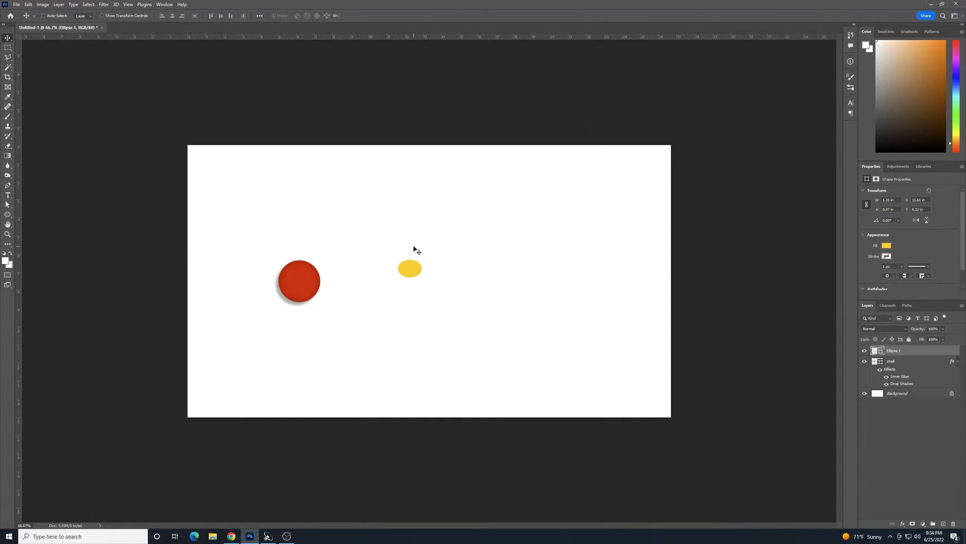
key(ctrl)
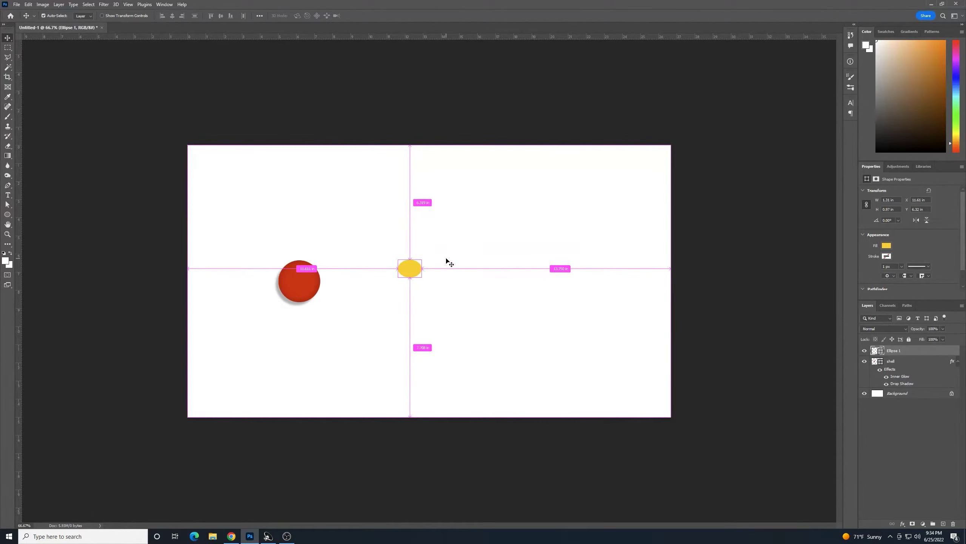
key(ctrl+t)
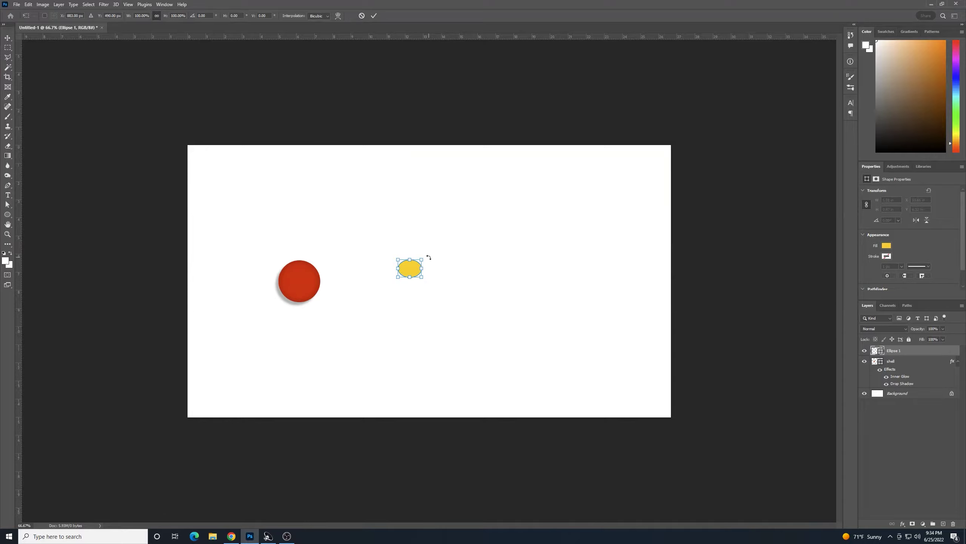
drag(429, 257, 312, 279)
key(Return)
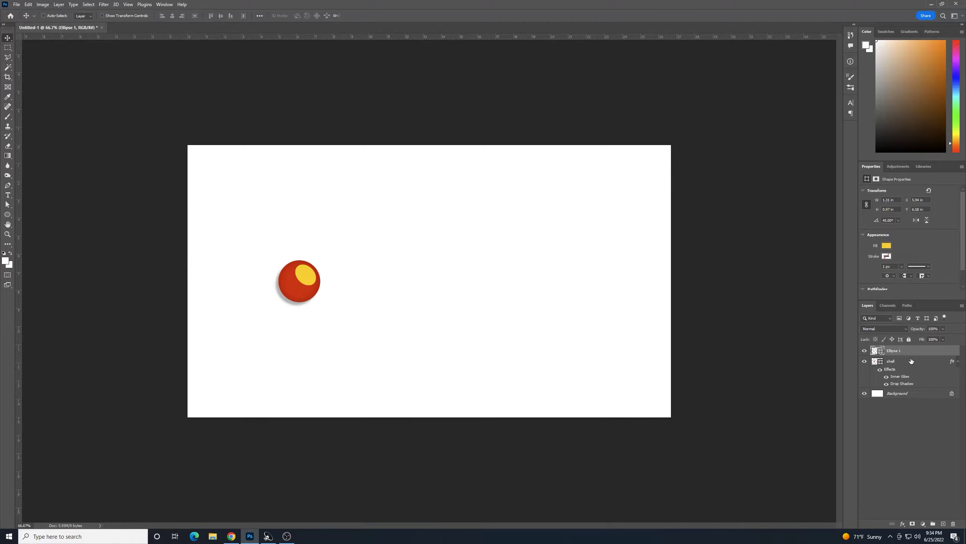
- Duplicate the yellow ellipse layer in the same document under the default copy name
right_click(936, 351)
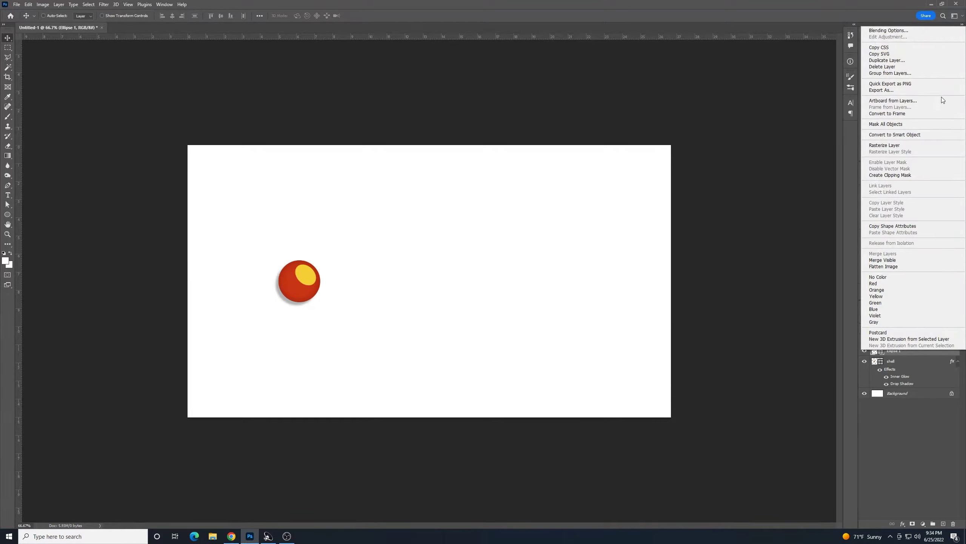
click(913, 60)
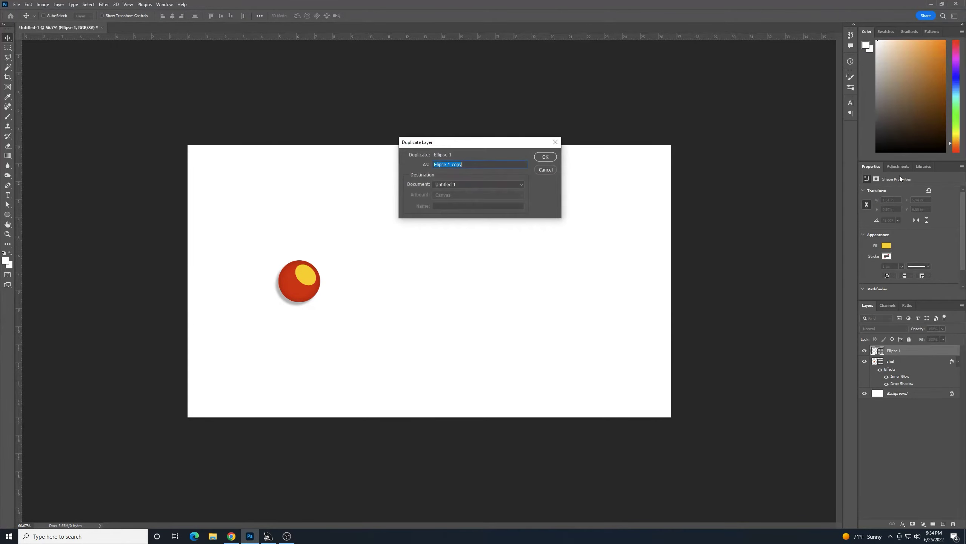
click(545, 157)
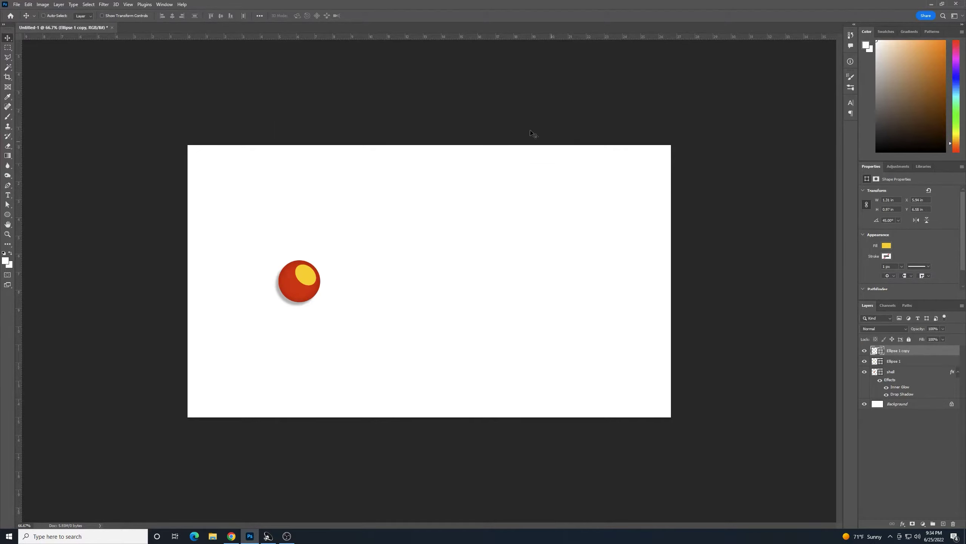
- Scale the ellipse copy down to about 57% and place it near the lower-left edge of the red ball
drag(300, 279, 290, 289)
key(ctrl+t)
key(Up)
key(Up)
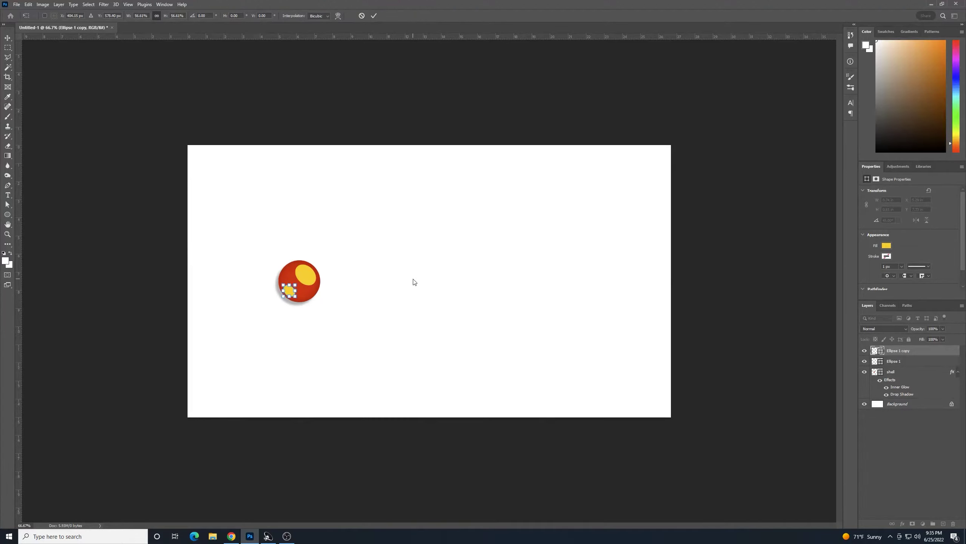
key(Left)
key(Return)
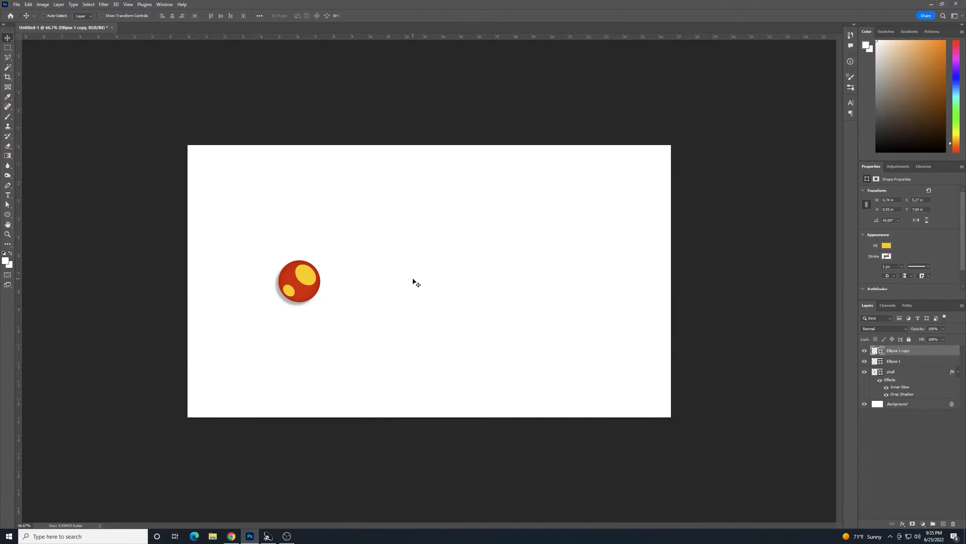
key(Up)
key(Up)
key(Up)
key(Up)
- Set the fill opacity of the larger yellow ellipse to 0% in its blending options
click(913, 364)
double_click(912, 362)
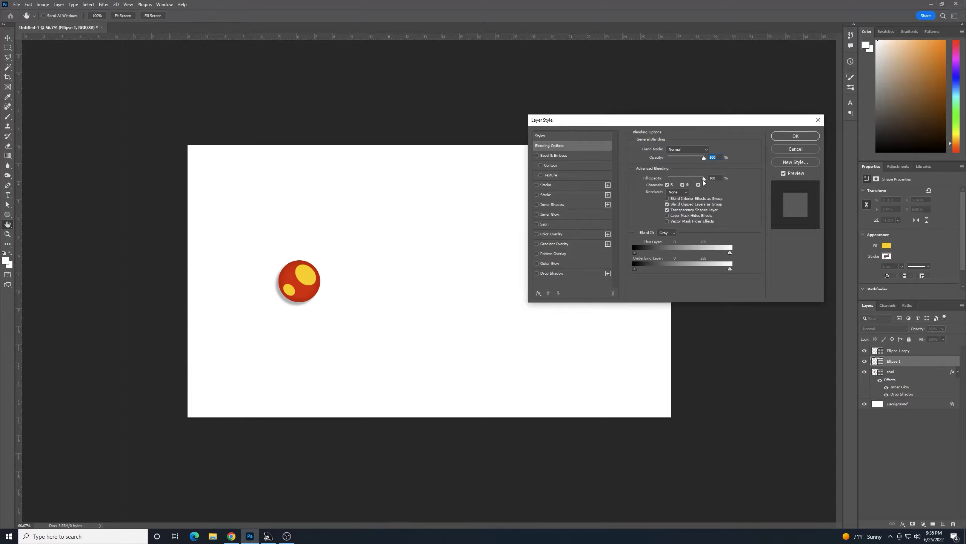
drag(703, 178, 651, 187)
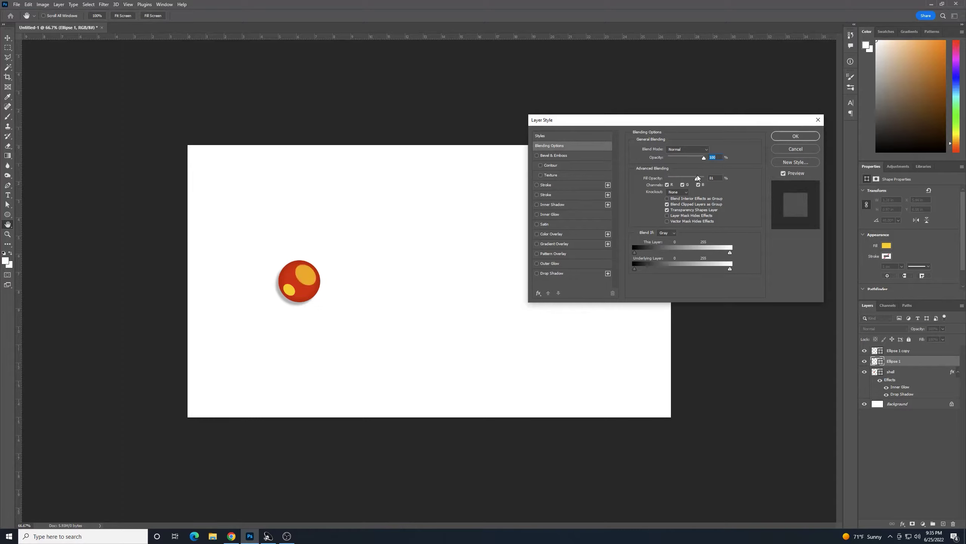
key(Tab)
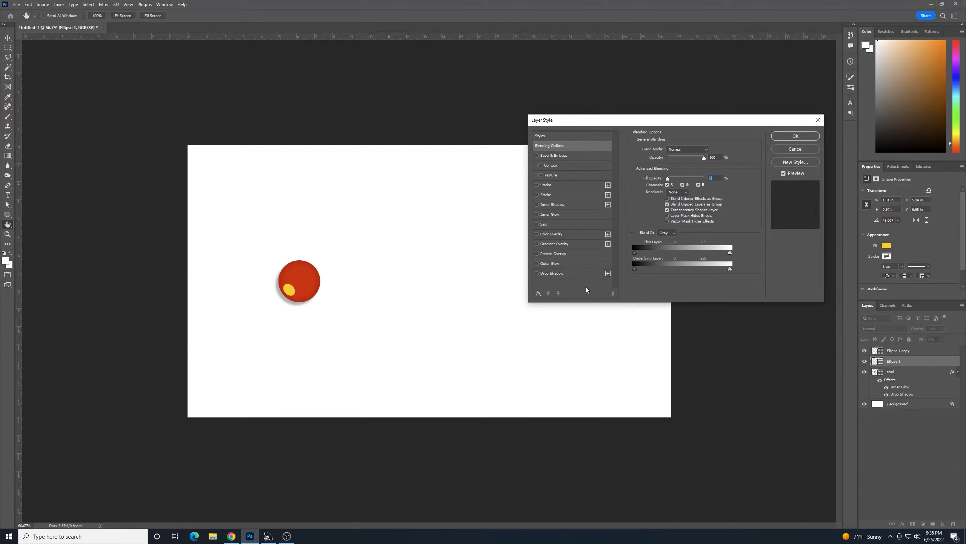
- Add a radial Gradient Overlay to the larger ellipse with the Foreground to Transparent gradient at 70% opacity
click(570, 245)
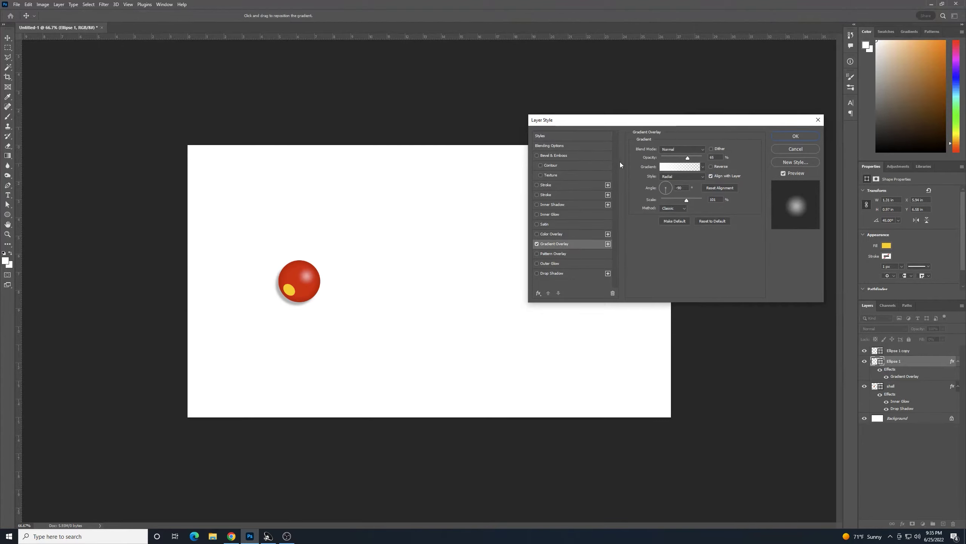
double_click(721, 159)
text(70)
click(751, 164)
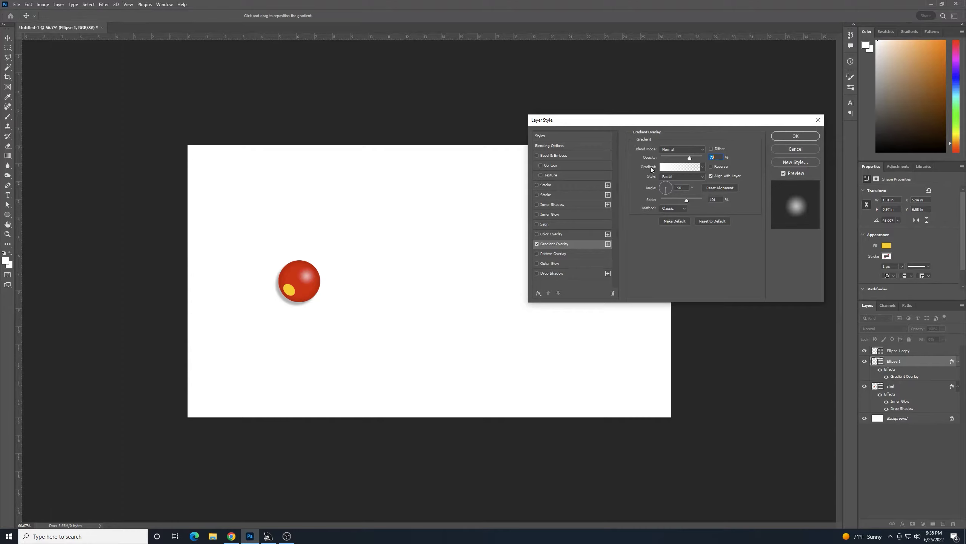
click(667, 169)
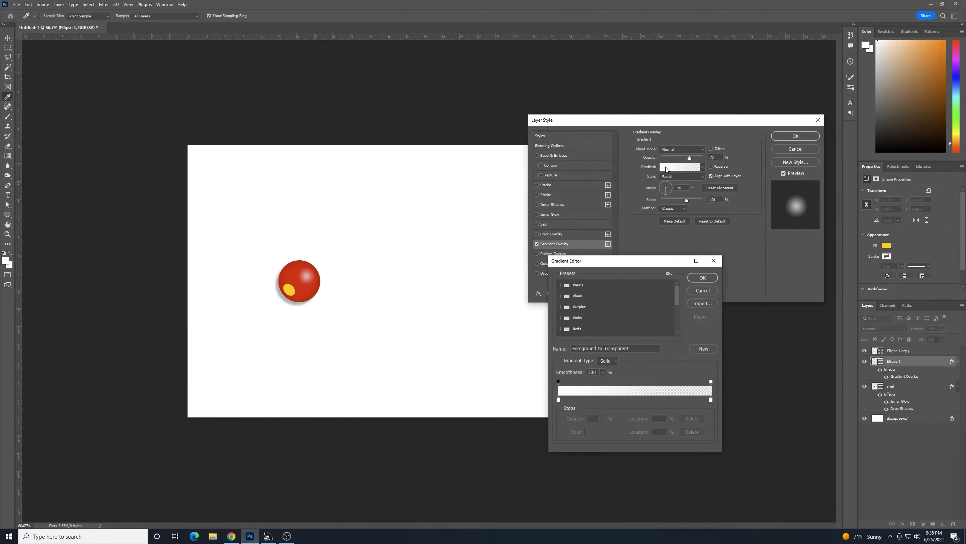
click(560, 285)
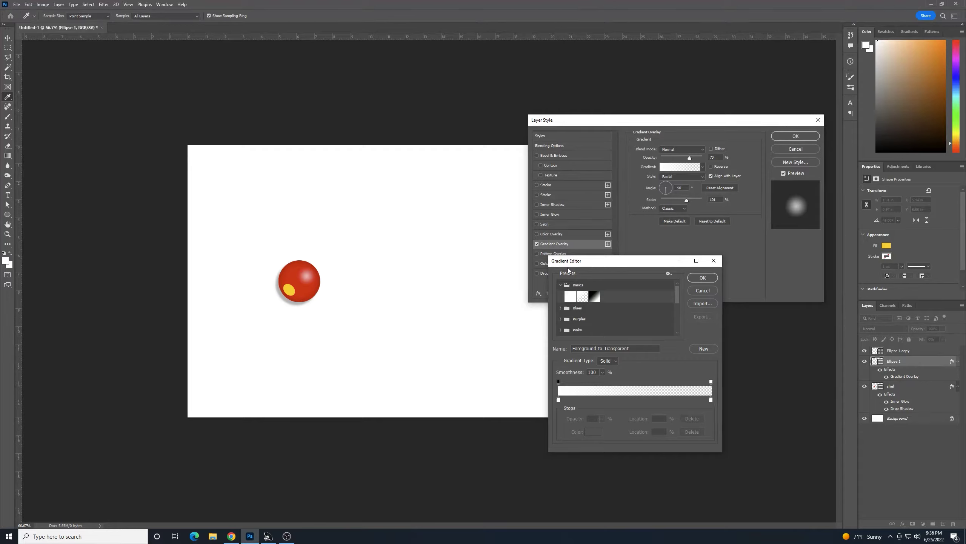
click(693, 280)
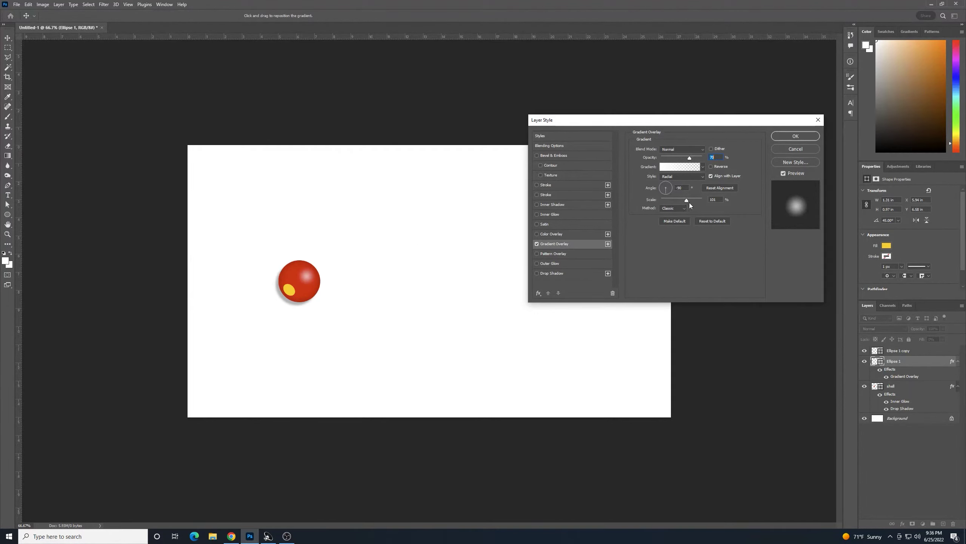
- Set the gradient overlay's scale to 100% with Reverse off, nudge the highlight slightly to the right, and apply the layer style
click(717, 198)
text(100)
click(711, 167)
click(711, 168)
click(711, 168)
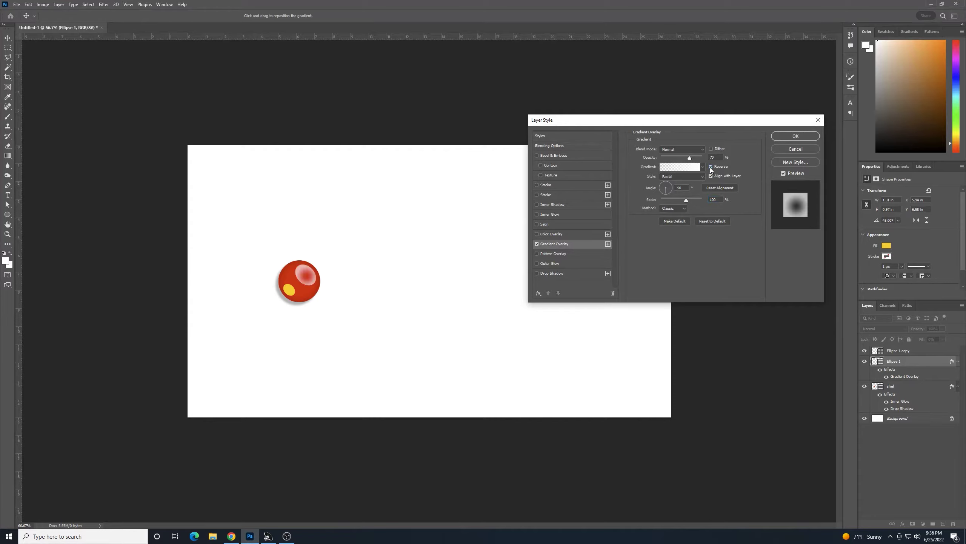
click(710, 168)
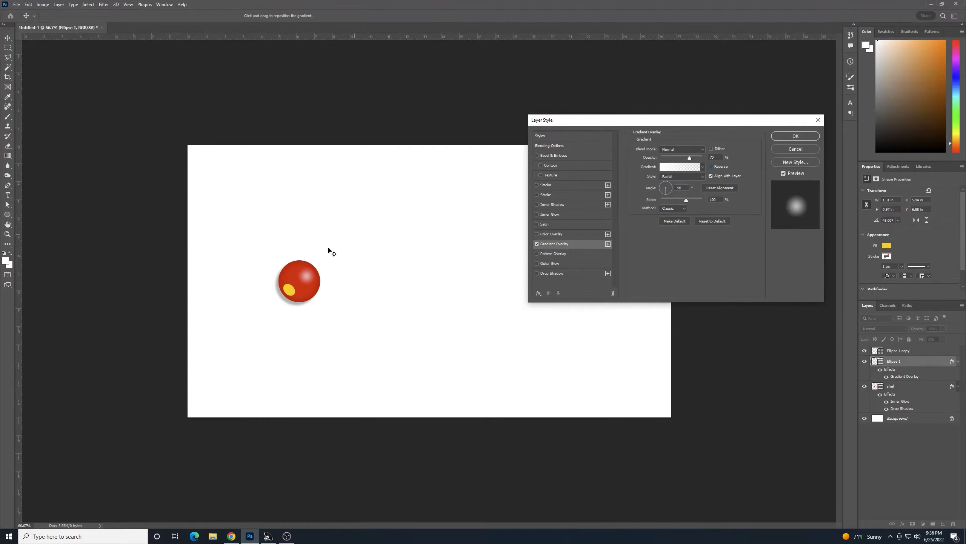
mouse_move(308, 277)
mouse_down()
mouse_move(296, 268)
mouse_move(310, 288)
mouse_move(318, 271)
mouse_move(304, 270)
mouse_move(309, 277)
mouse_up()
click(782, 136)
- Set the smaller ellipse copy's fill opacity to 0% and add a white-to-transparent radial Gradient Overlay to it
key(ctrl+plus)
key(ctrl+plus)
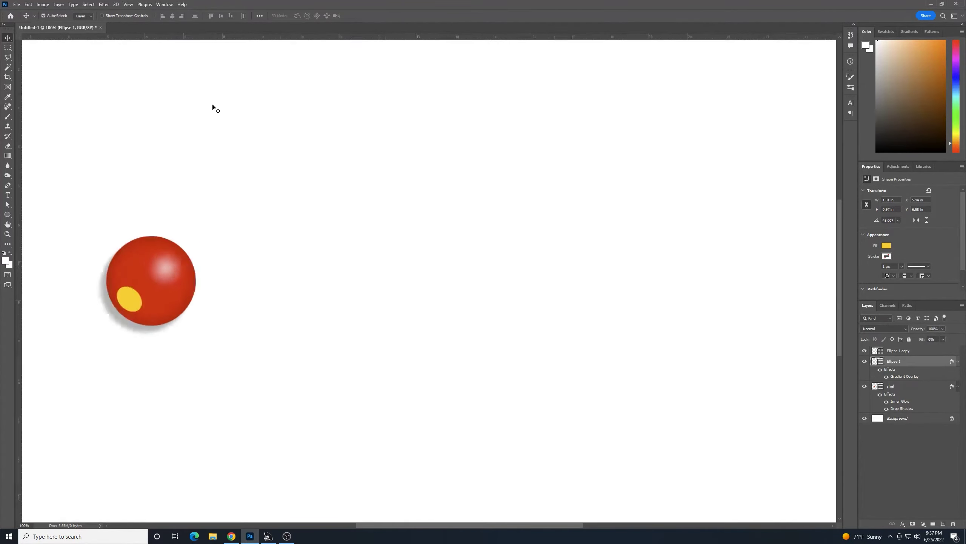
key(ctrl+minus)
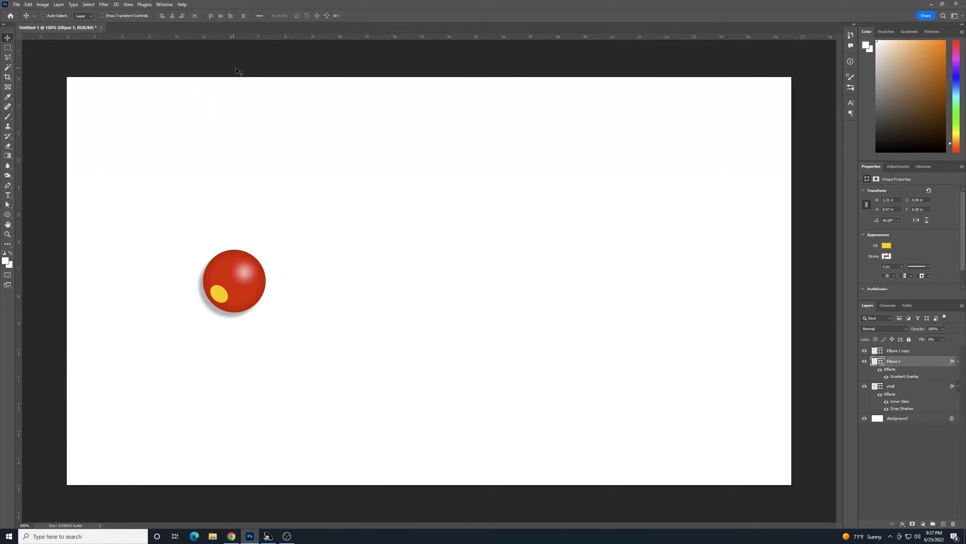
click(920, 351)
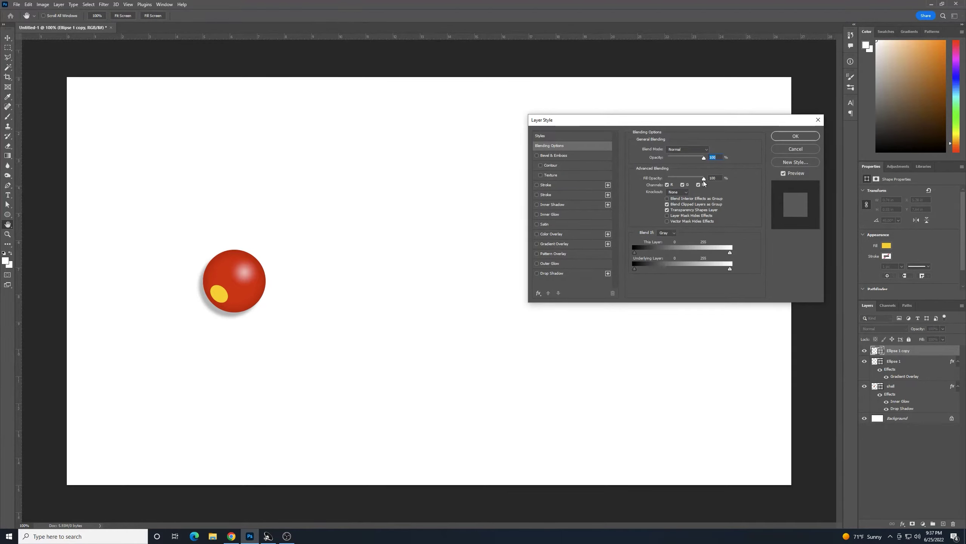
drag(704, 179, 619, 182)
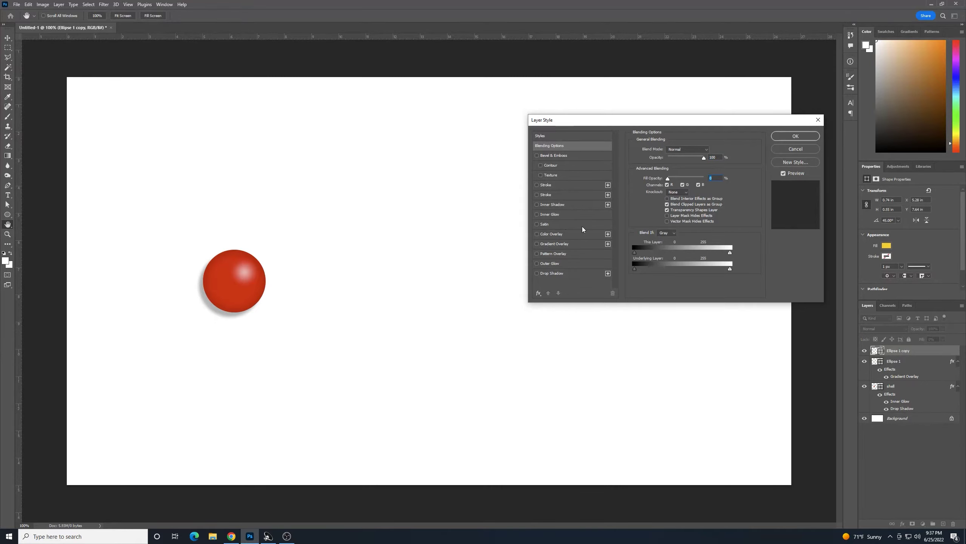
click(566, 244)
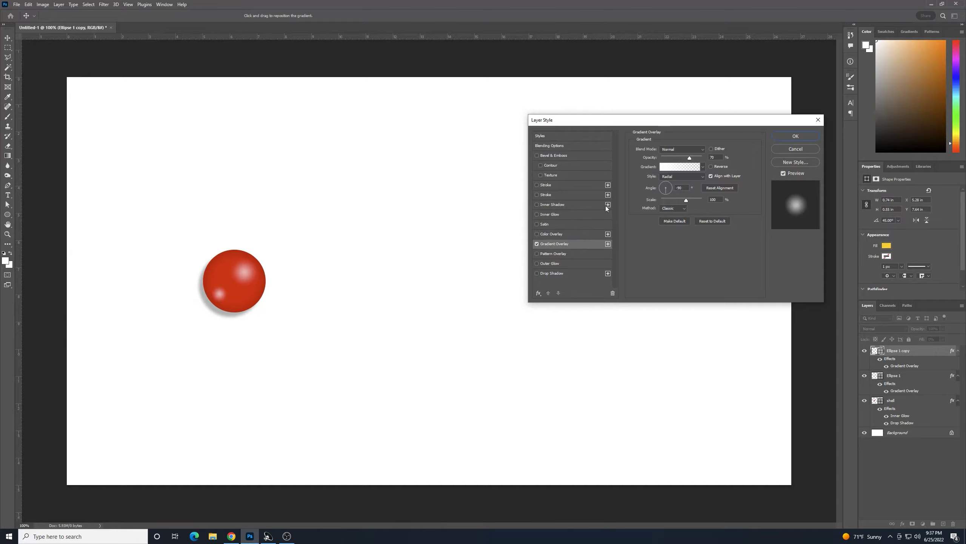
- Set the smaller highlight's gradient opacity to 60%, adjust its position and scale slightly, and apply the layer style
drag(718, 157, 668, 141)
text(60)
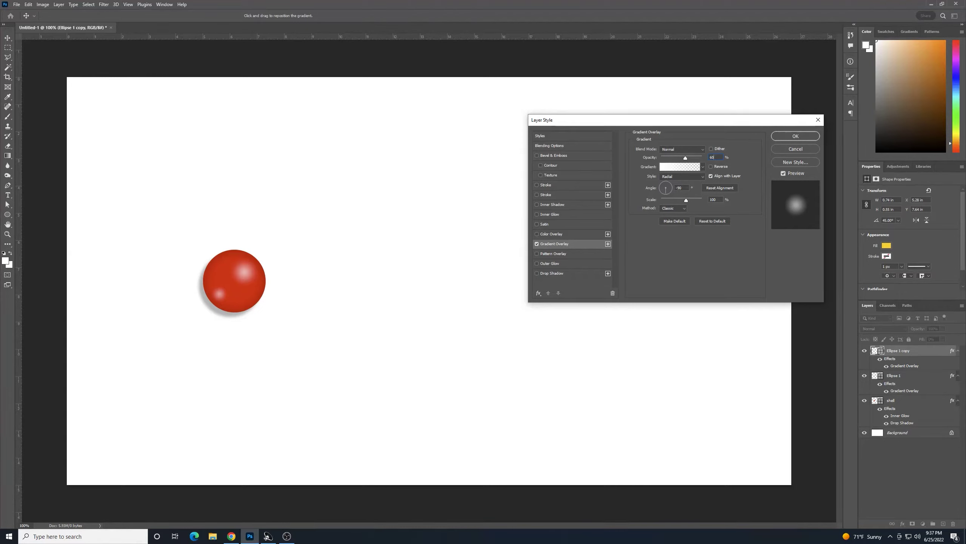
key(BackSpace)
key(BackSpace)
text(55)
key(BackSpace)
key(BackSpace)
drag(222, 295, 222, 295)
click(720, 200)
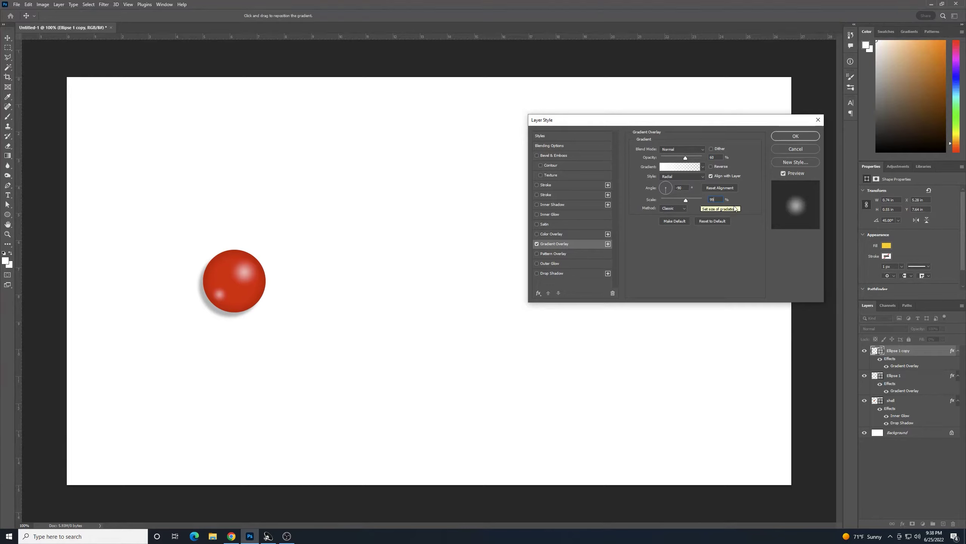
double_click(716, 200)
click(818, 136)
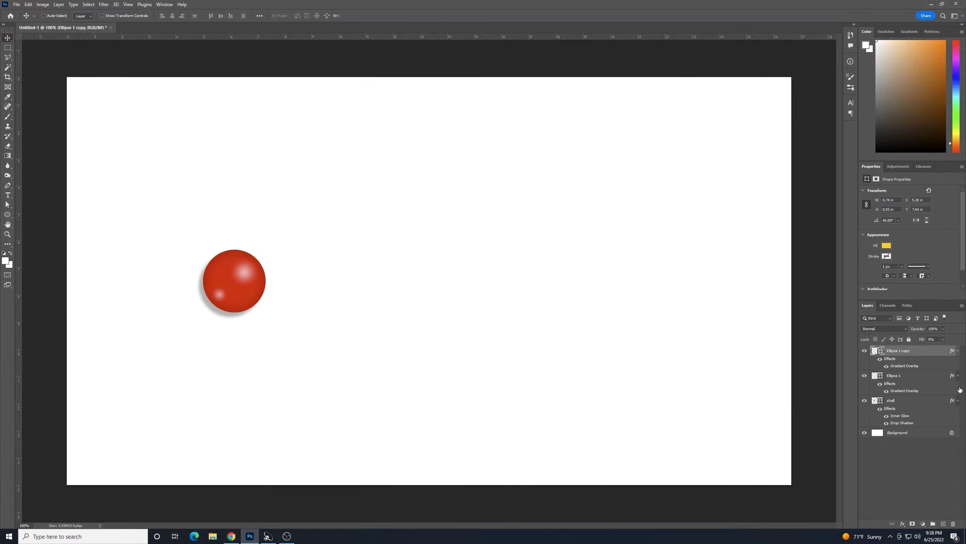
- Move both highlight ellipses and the shell together to the middle of the canvas, and deselect the layers
shift+click(926, 404)
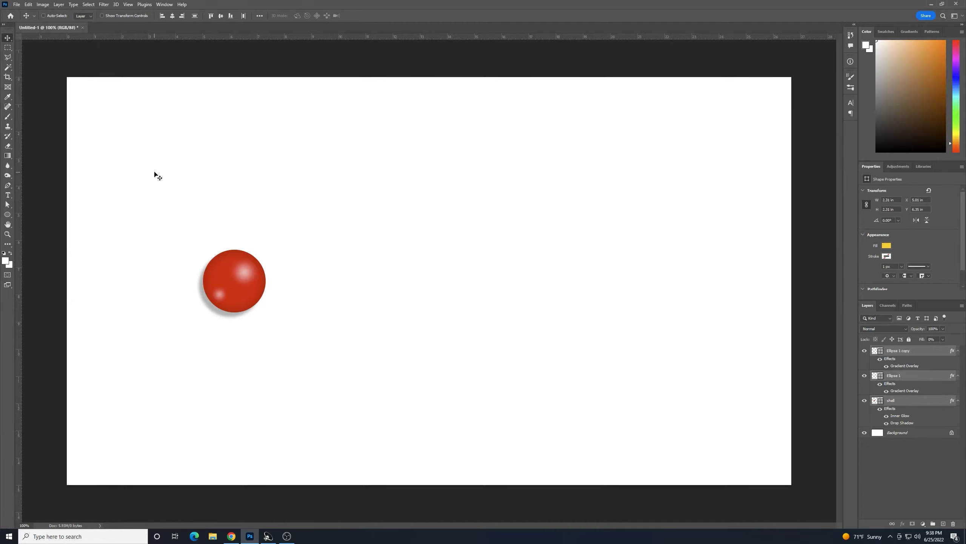
drag(249, 282, 425, 275)
click(427, 280)
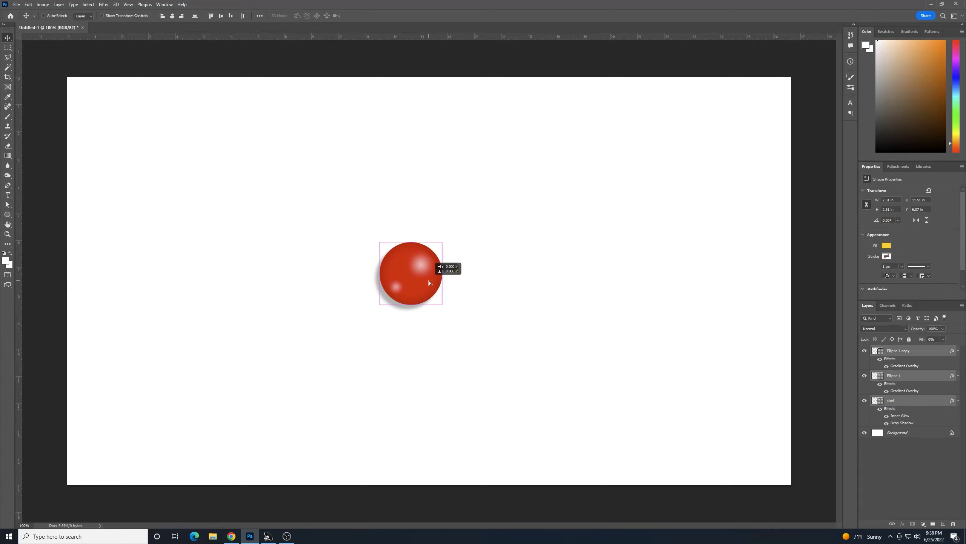
click(916, 474)
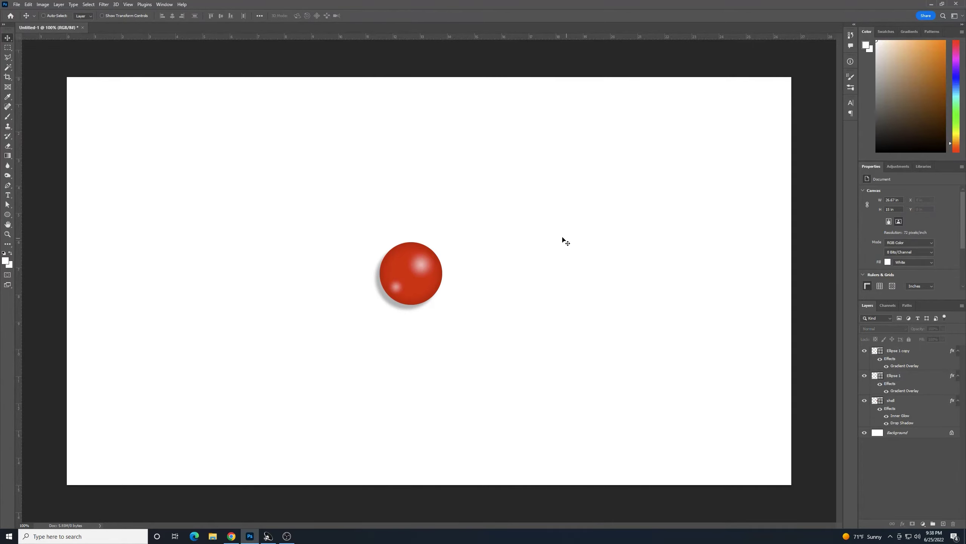
- Add a white letter "m" in Aachen Std Medium, 200 pt, to the right of the ball, above the other layers
click(920, 351)
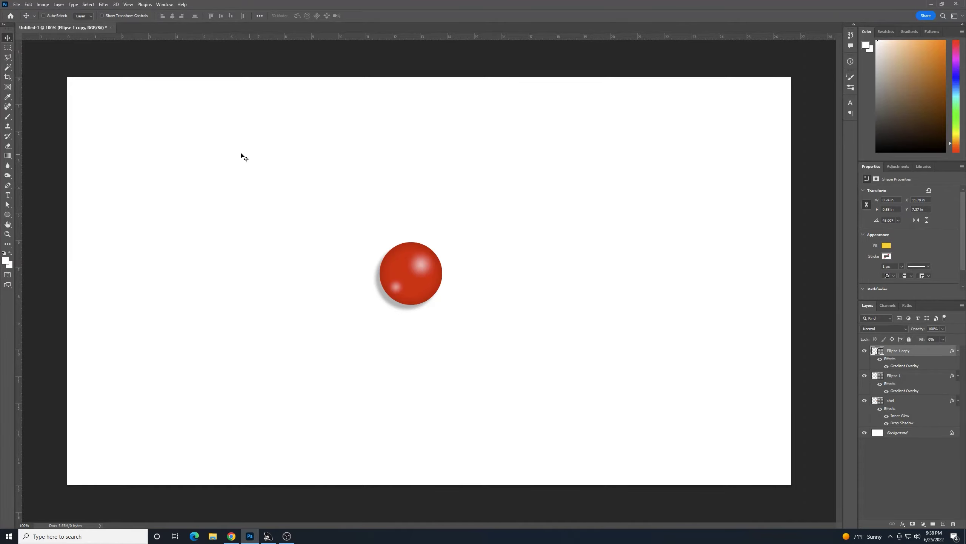
click(7, 195)
click(29, 195)
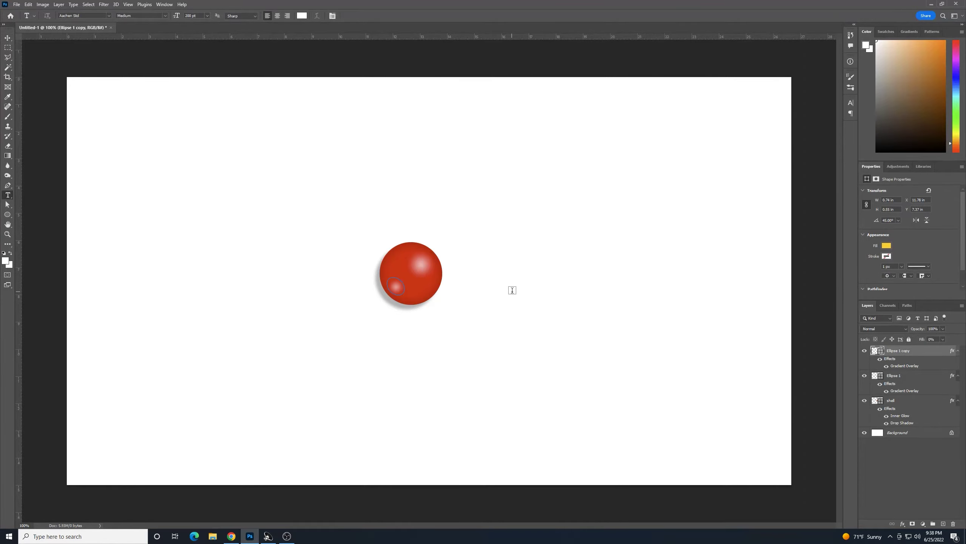
click(512, 290)
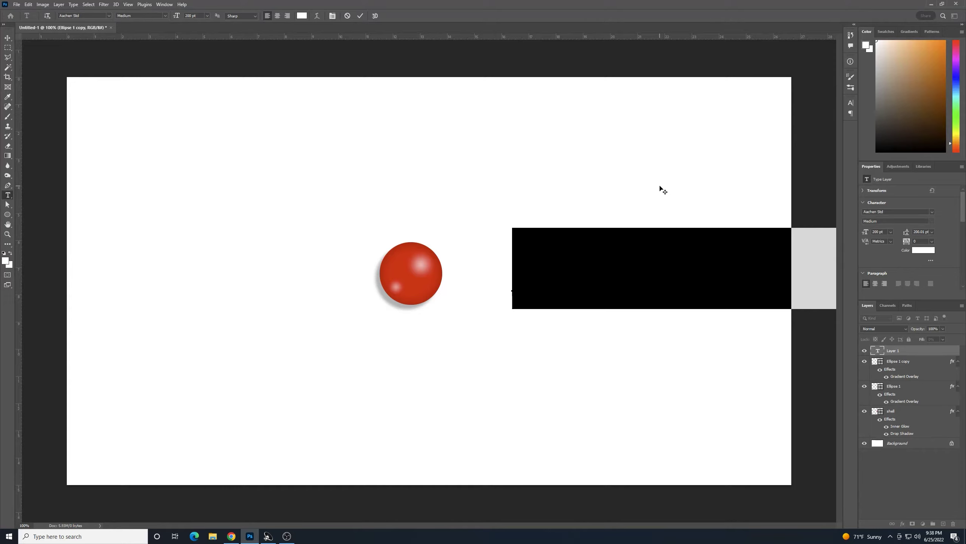
text(m)
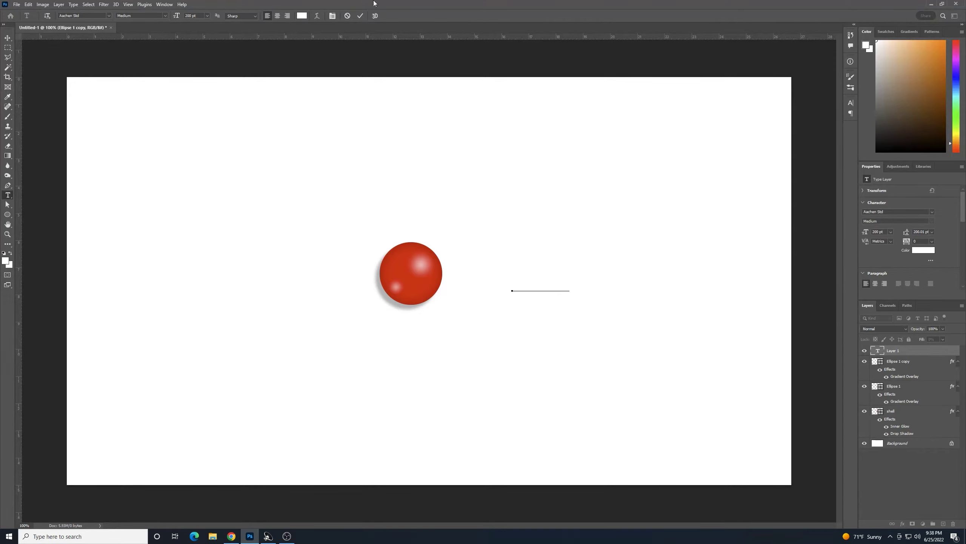
- Move the letter "m" onto the red ball, scale it down to about 54%, and center it
click(8, 38)
drag(530, 283, 404, 285)
key(ctrl+t)
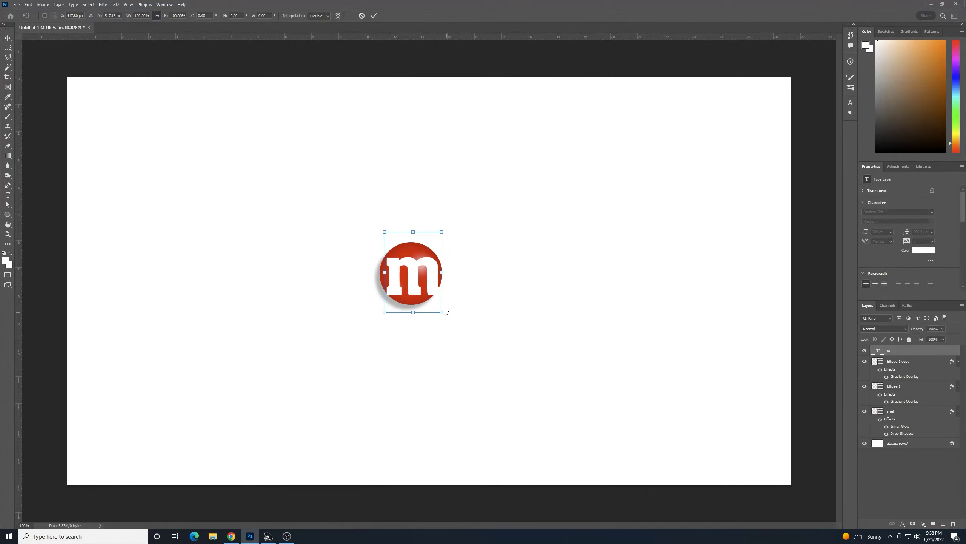
drag(442, 313, 419, 282)
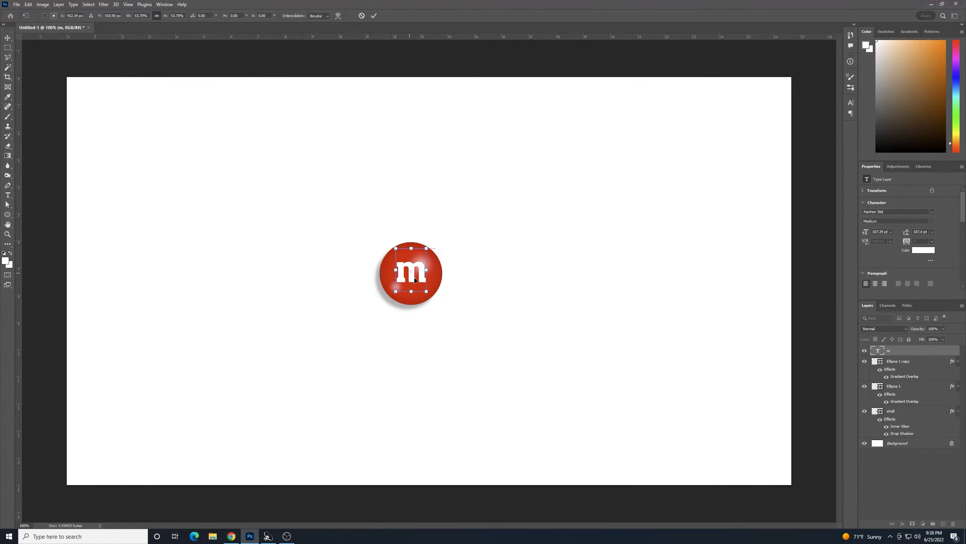
key(Return)
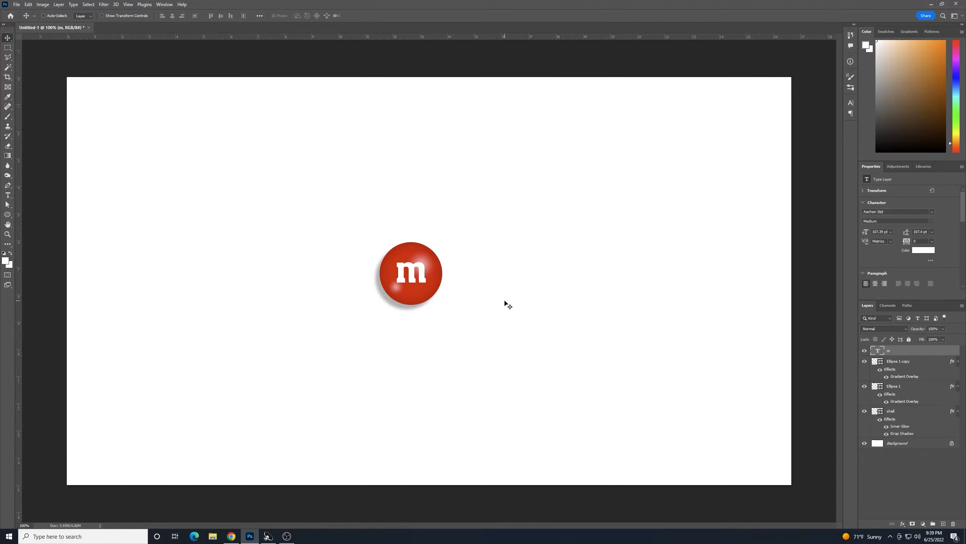
key(Right)
- Lower the opacity of the "m" text layer to 85%
drag(901, 321, 892, 318)
text(85)
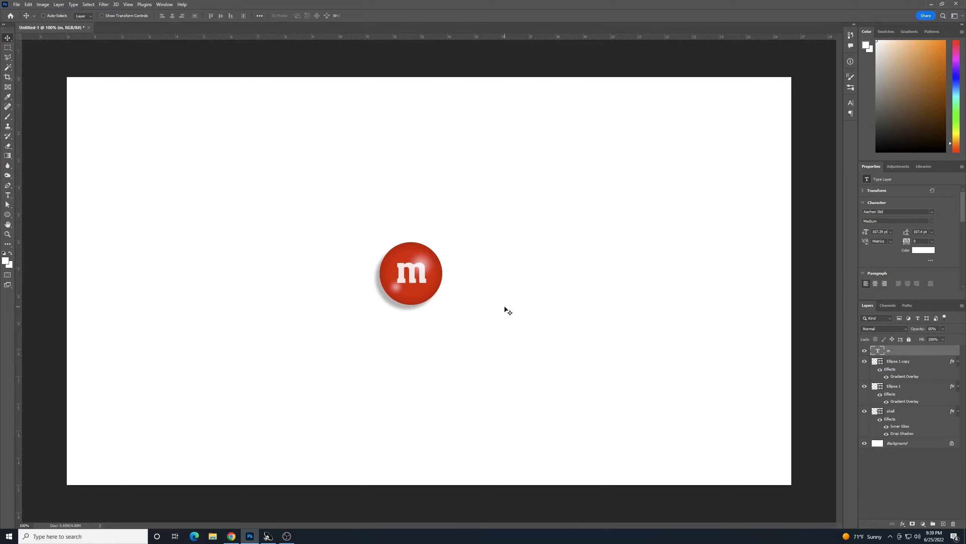
key(ctrl+minus)
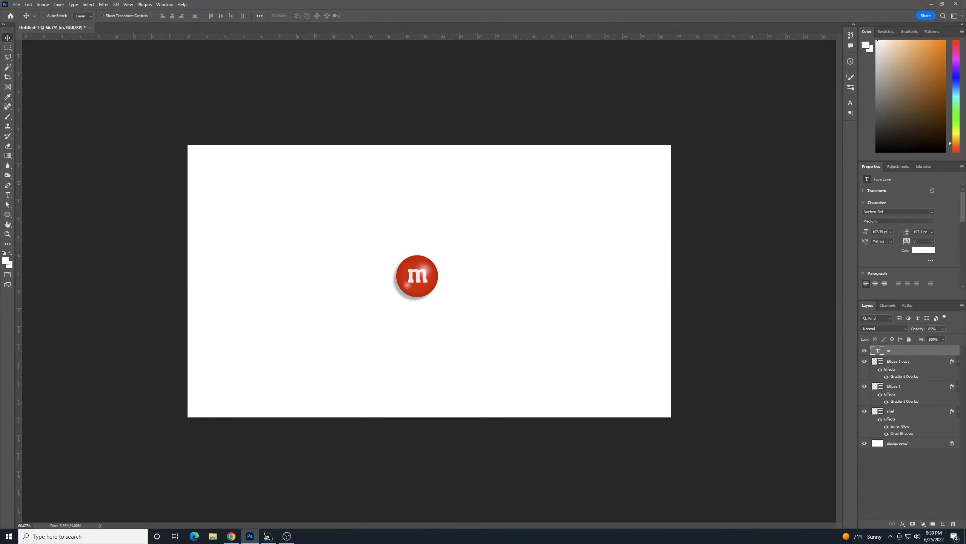
- Group the "m", both highlight ellipses and the shell, name the group "red", and deselect it
shift+click(912, 417)
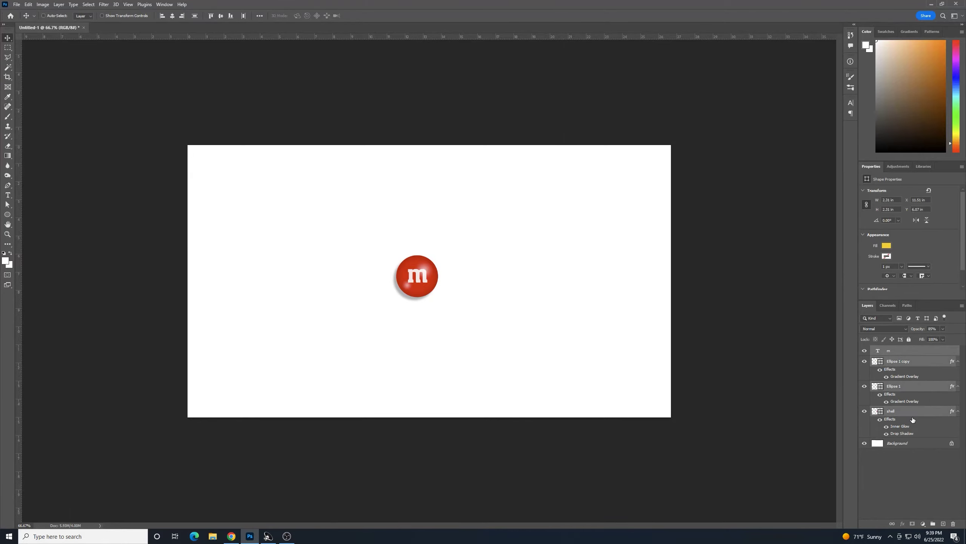
click(931, 524)
double_click(892, 350)
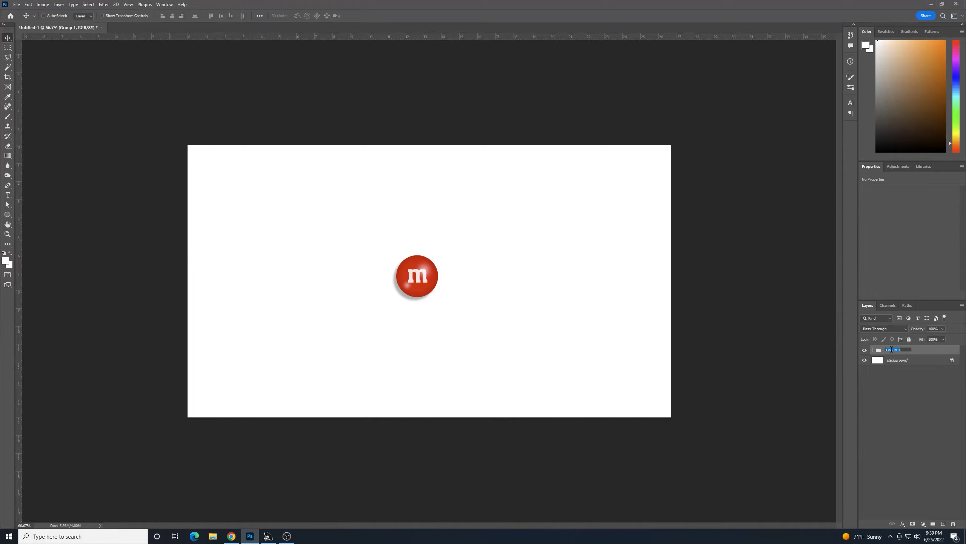
text(red)
click(874, 427)
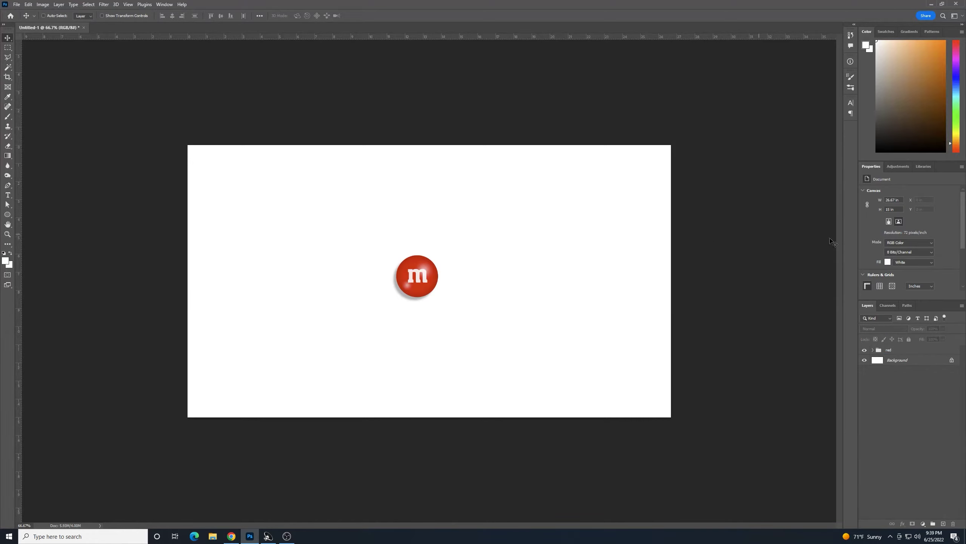
- Duplicate the "red" group and place the copy to the lower left of the original candy
right_click(903, 348)
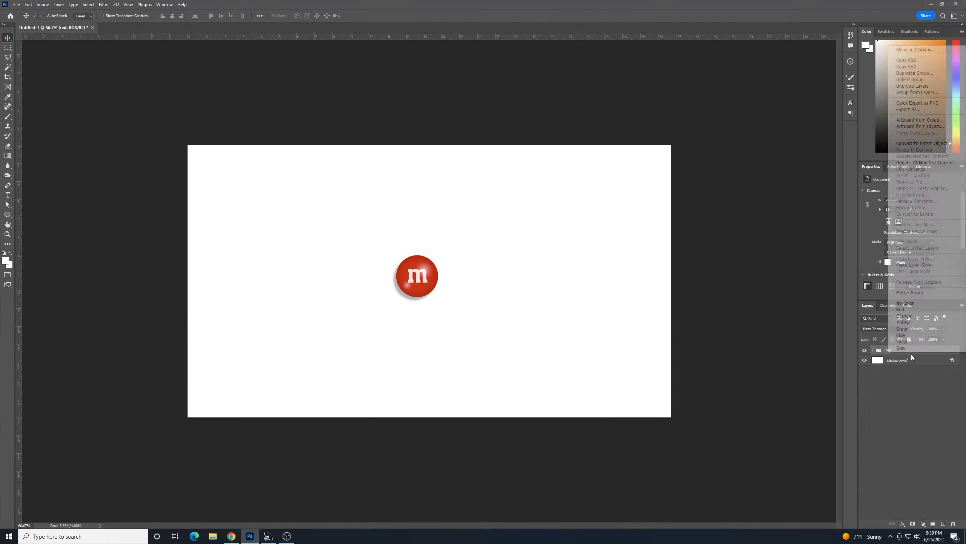
click(908, 74)
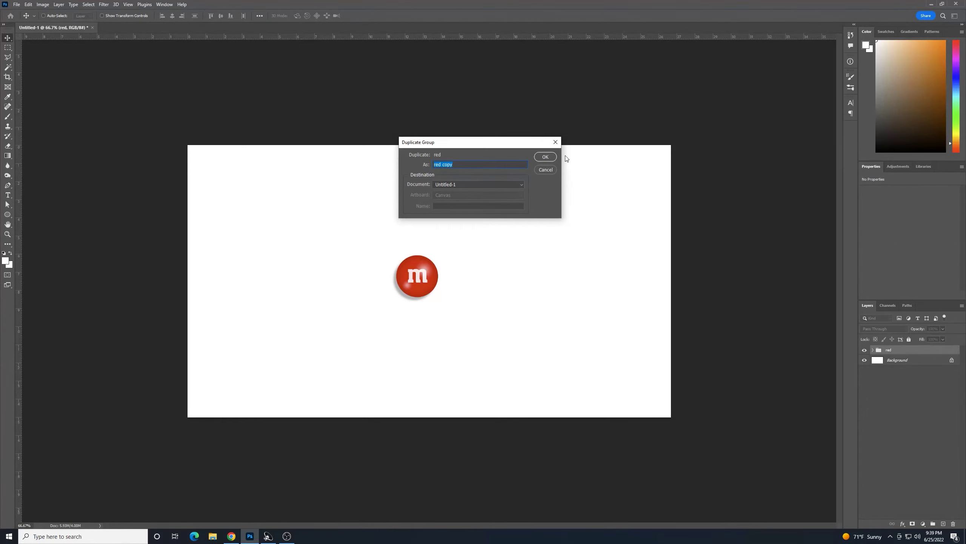
click(553, 156)
drag(427, 285, 369, 300)
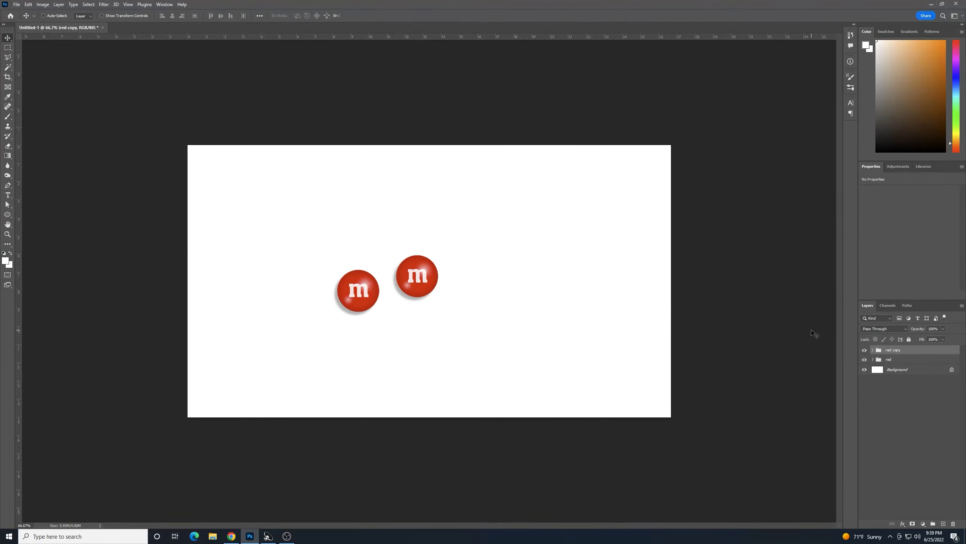
- Change the fill of the duplicated candy's shell to bright blue and deselect the layer
click(873, 350)
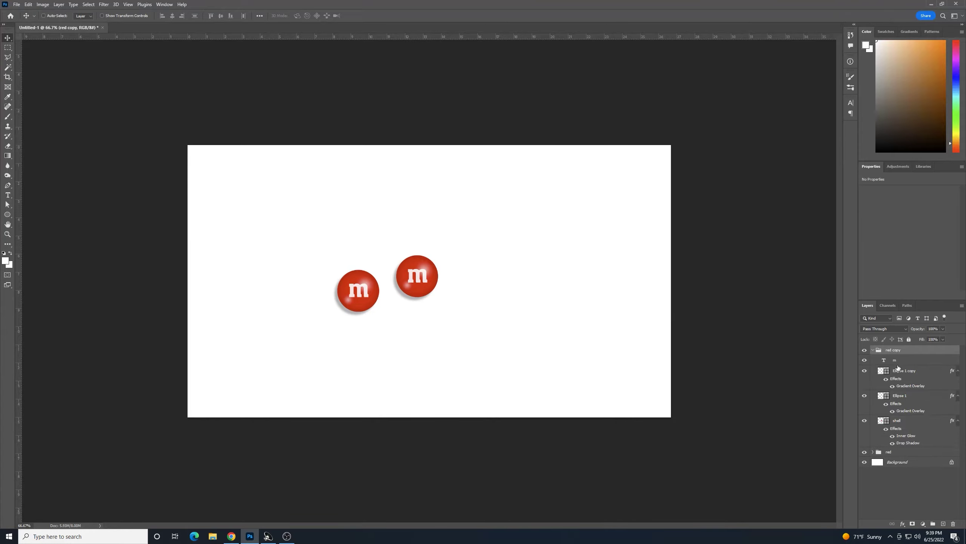
click(905, 420)
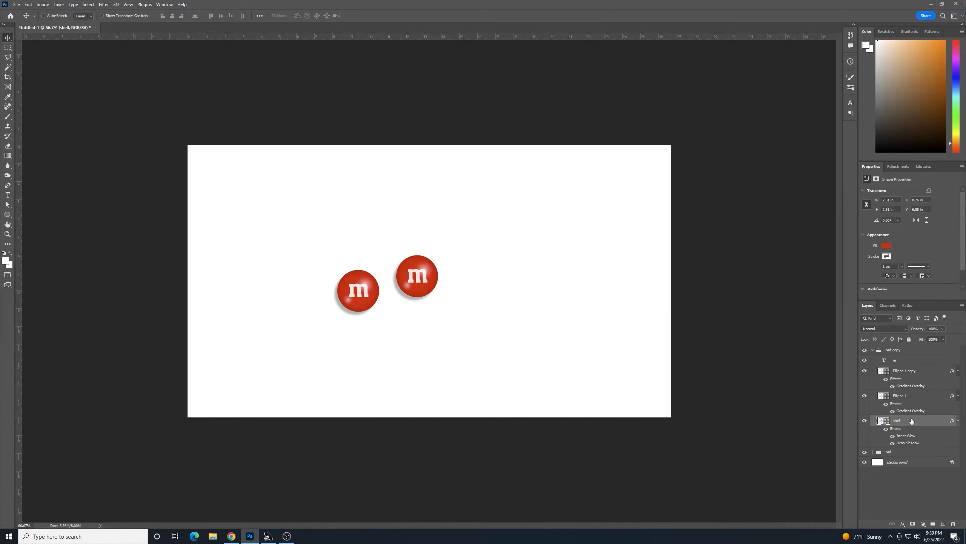
click(887, 245)
click(882, 285)
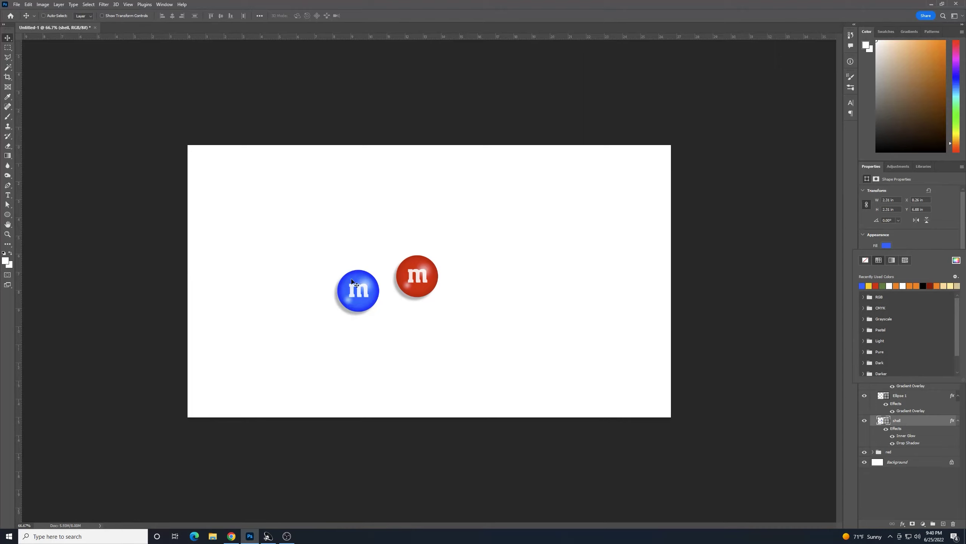
click(879, 504)
click(878, 505)
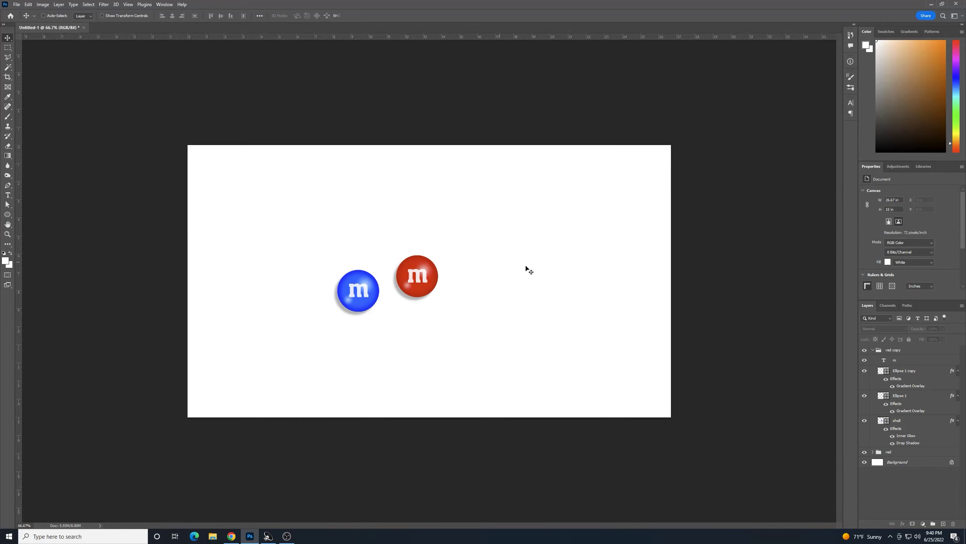
- Rotate the "m" on the blue candy slightly counterclockwise
click(898, 363)
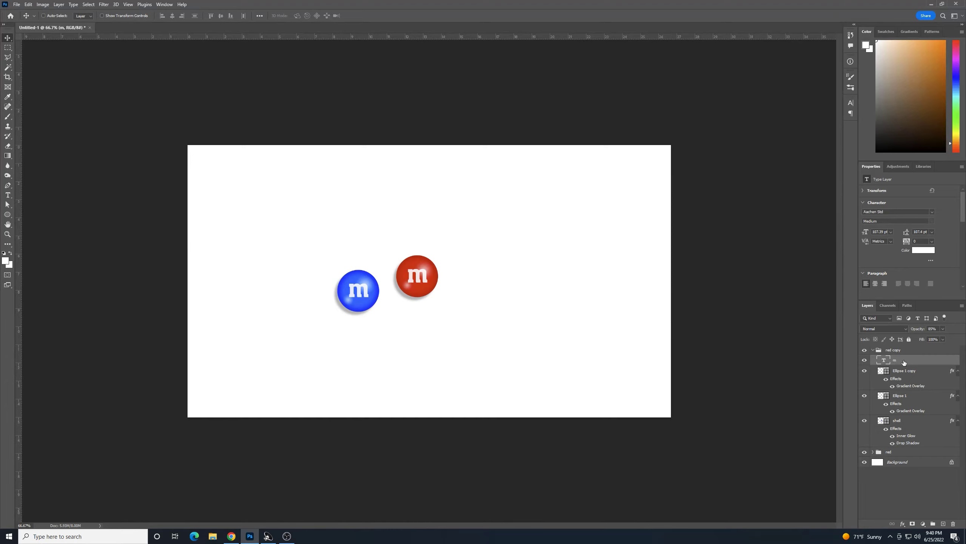
key(ctrl+t)
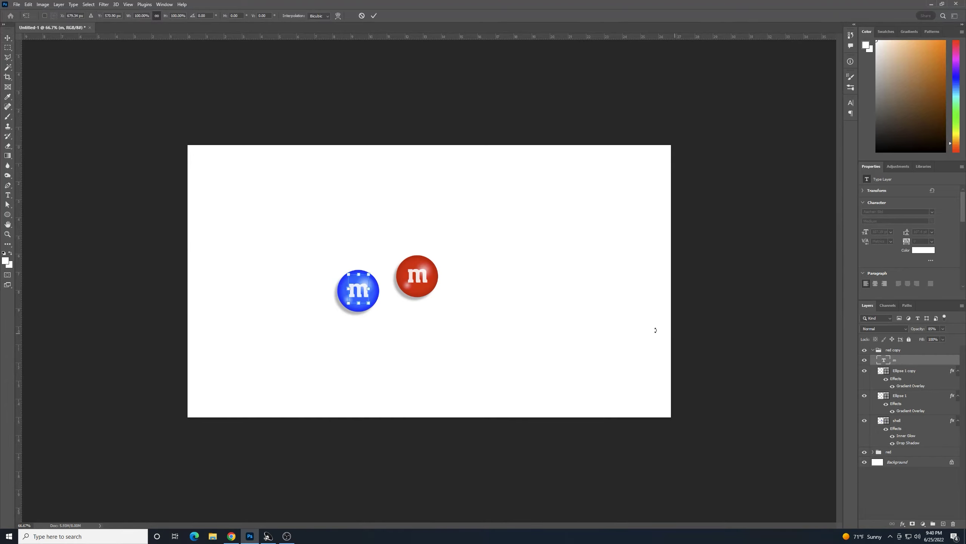
drag(380, 317, 382, 318)
key(Return)
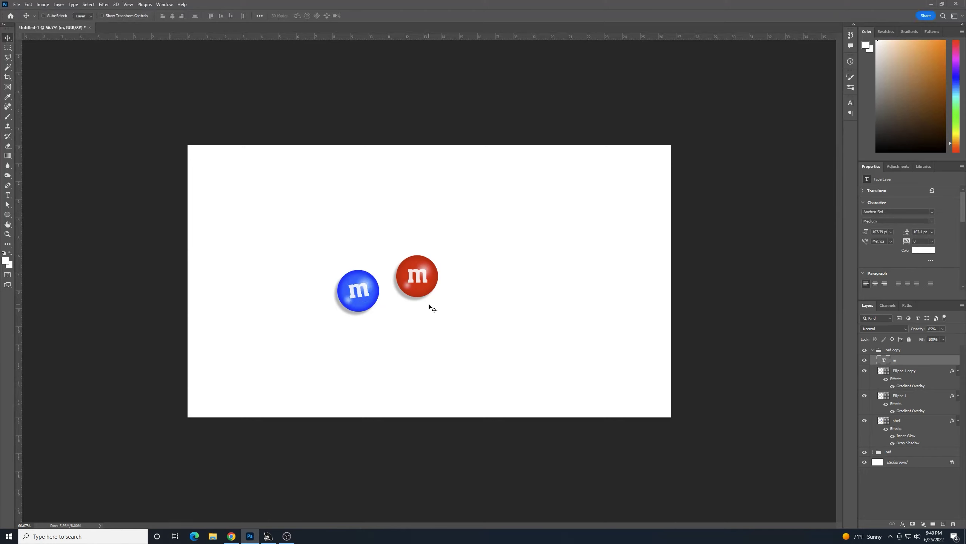
- Collapse the blue candy's group, rename it "blue", and deselect it
click(880, 350)
click(873, 350)
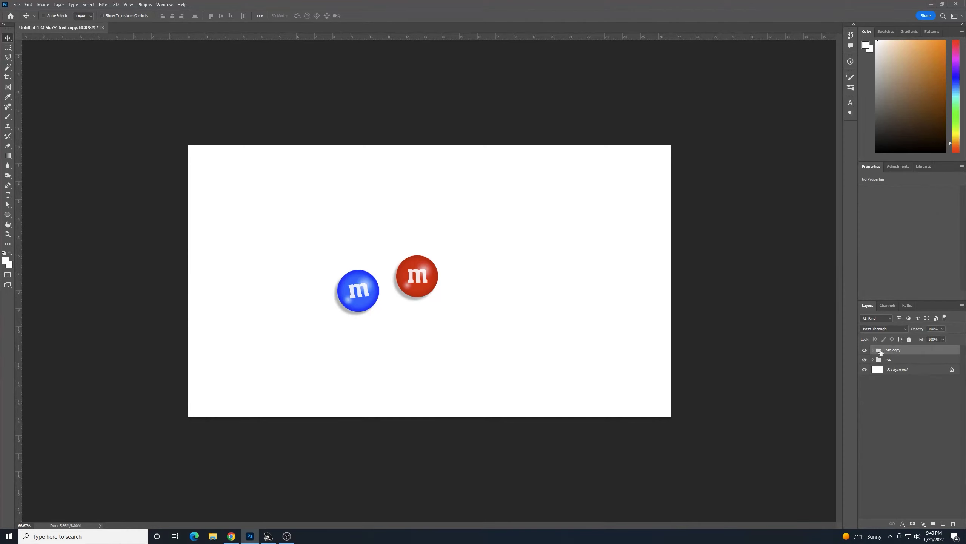
double_click(894, 350)
text(blue)
click(885, 427)
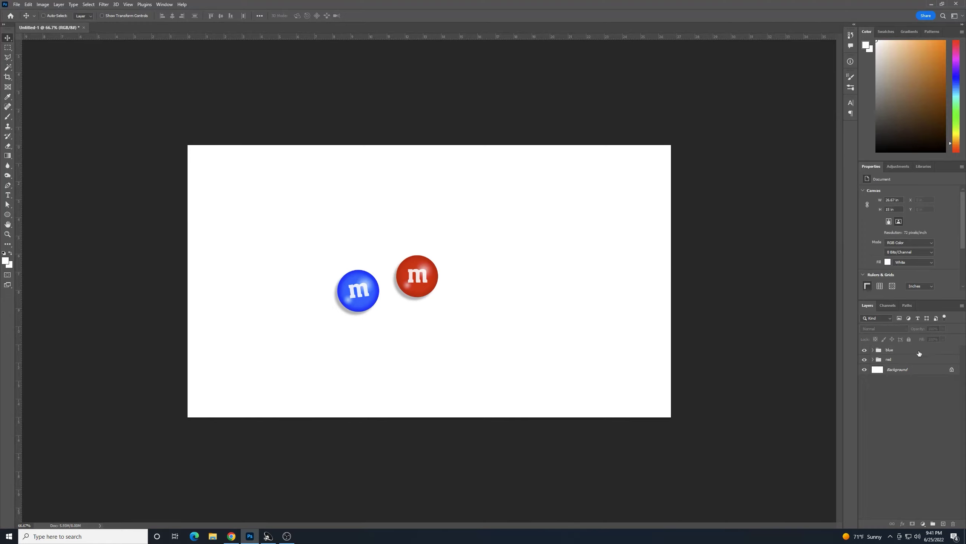
- Duplicate the "red" group again and place the copy to the lower right of the original candy
right_click(916, 360)
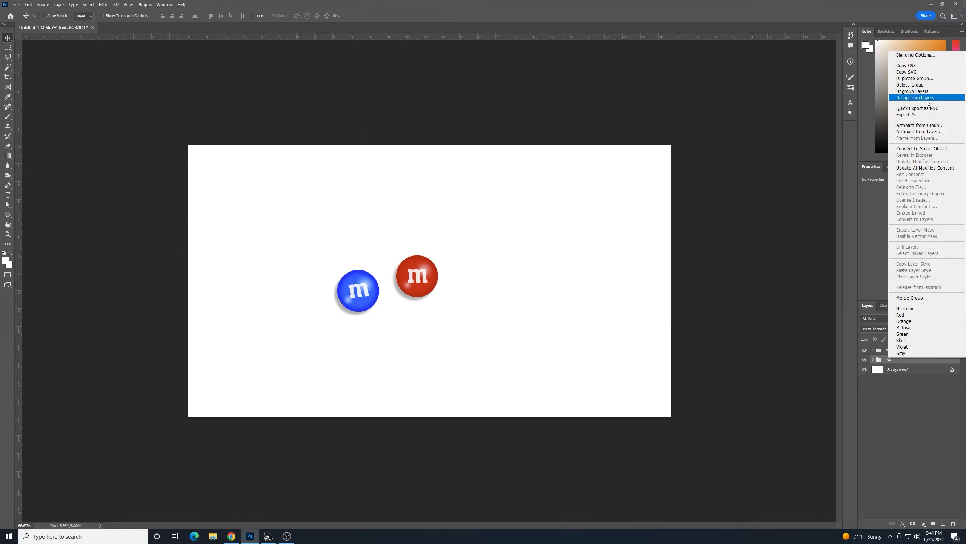
click(917, 79)
click(545, 156)
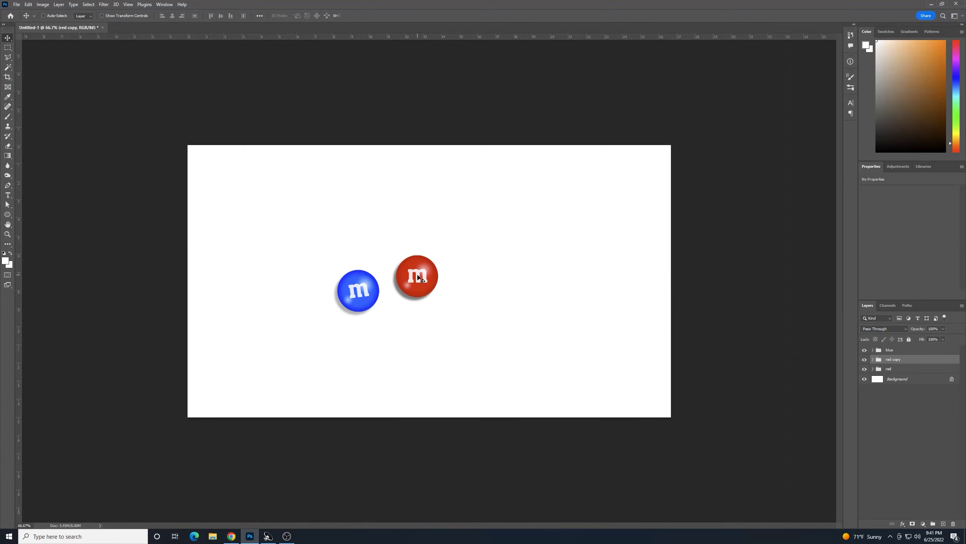
drag(419, 276, 476, 303)
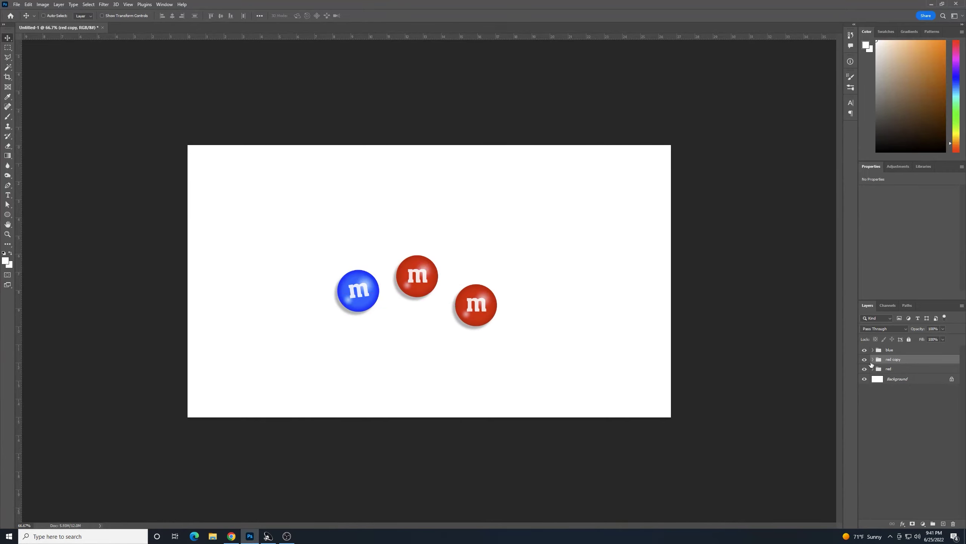
- Rotate the "m" on the new red copy counterclockwise by about 19.5 degrees
click(873, 360)
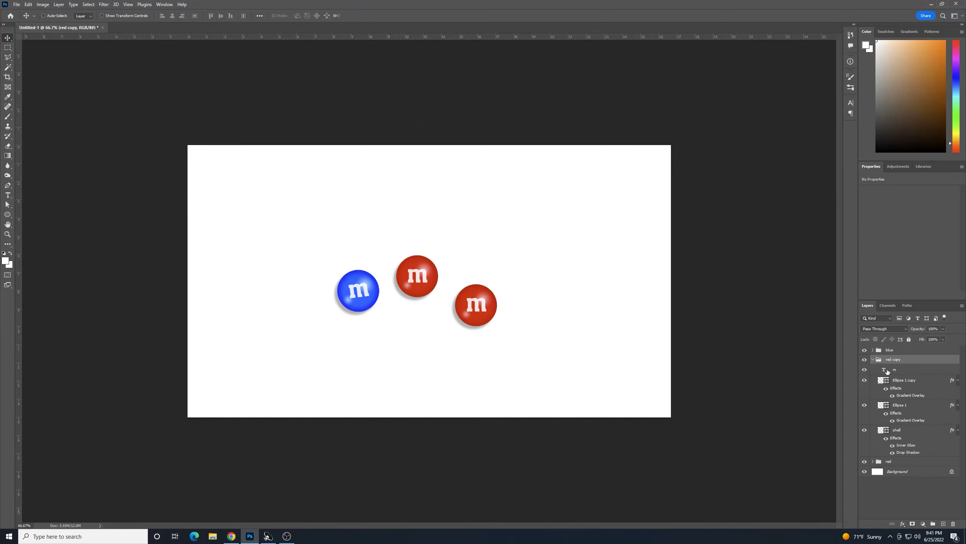
click(891, 369)
key(ctrl+t)
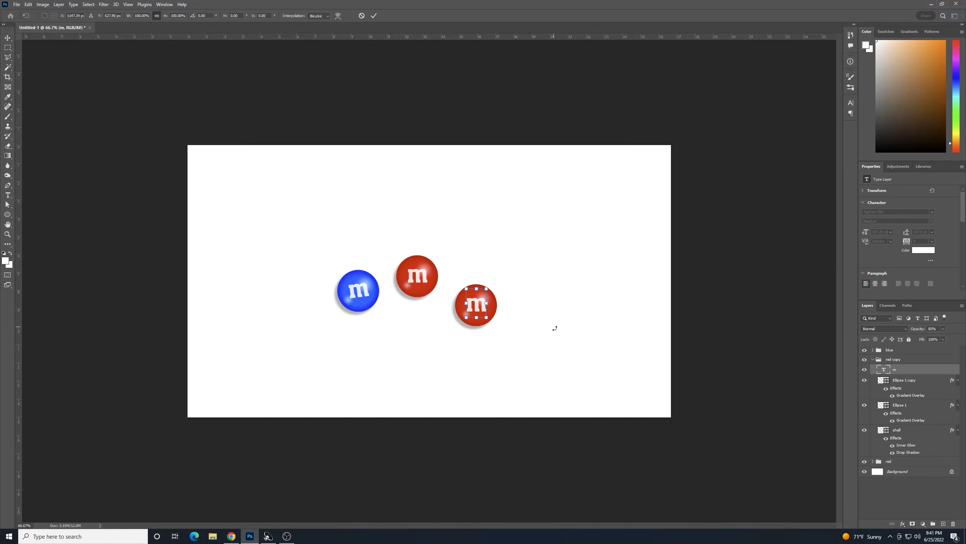
drag(554, 328, 602, 308)
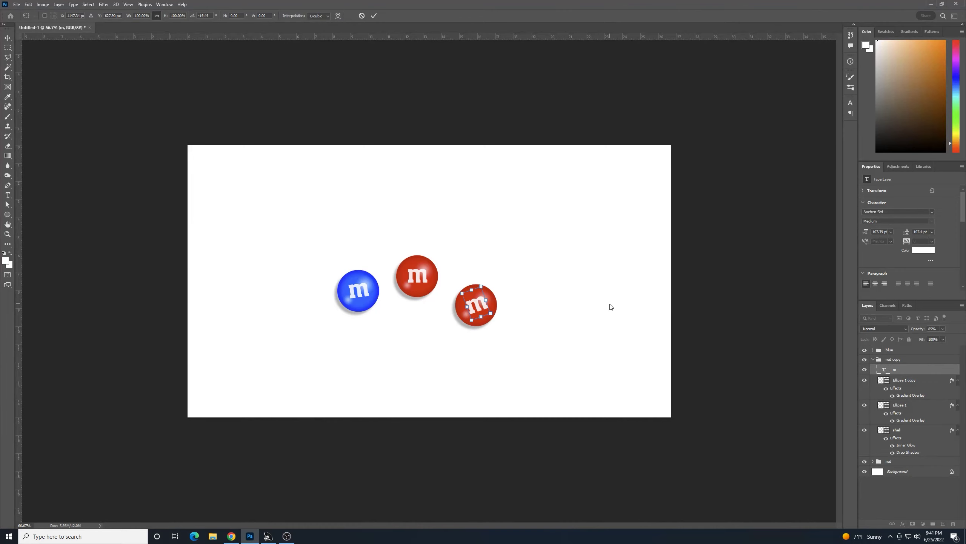
key(Return)
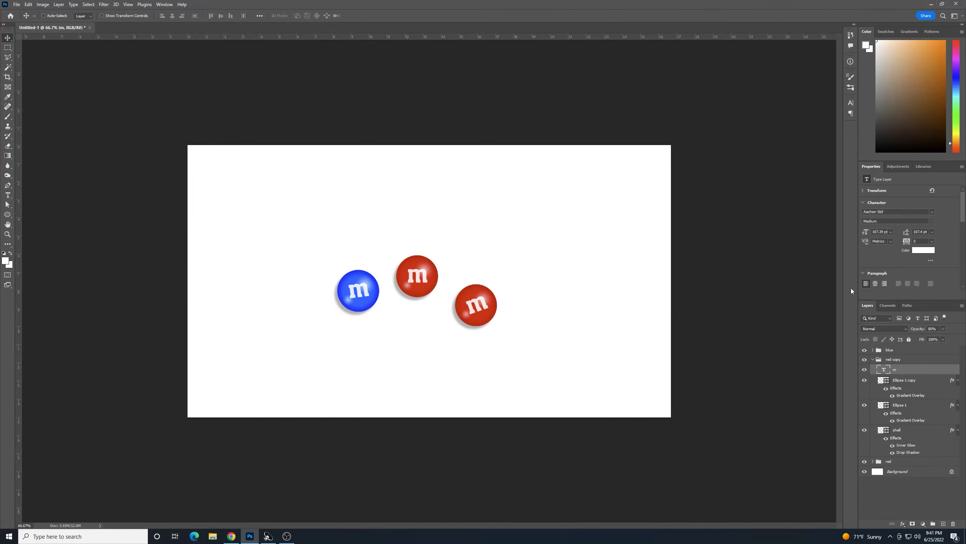
- Change the shell fill of the lower-right red copy to the recently used yellow
click(898, 429)
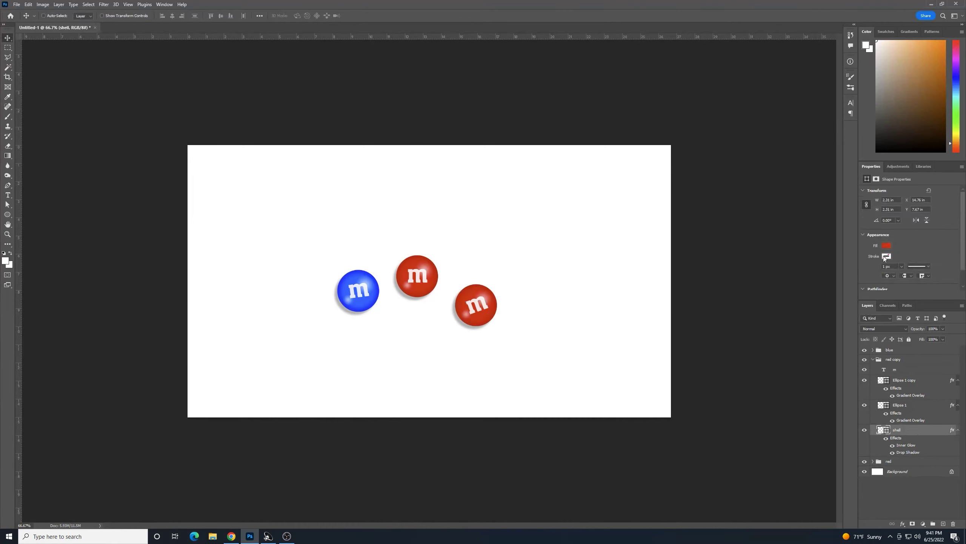
click(883, 247)
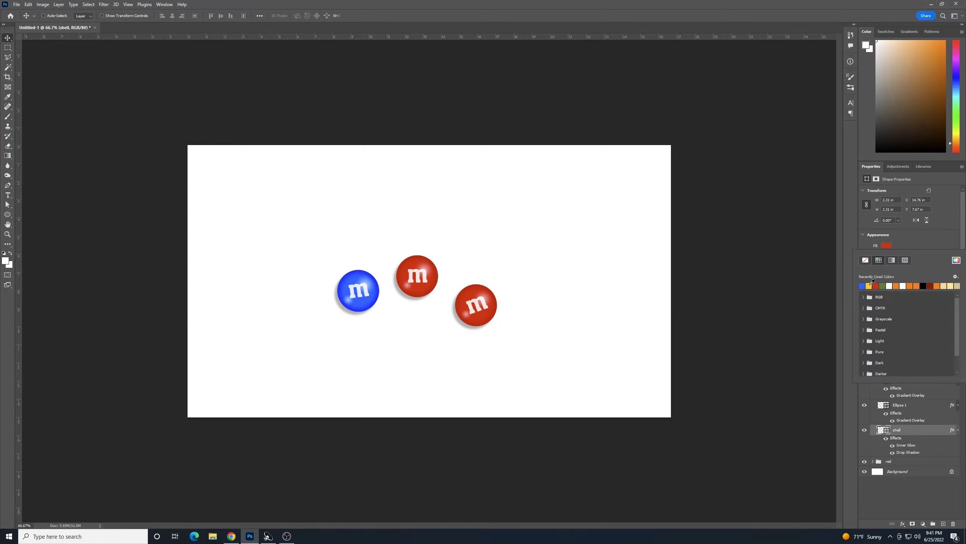
click(869, 285)
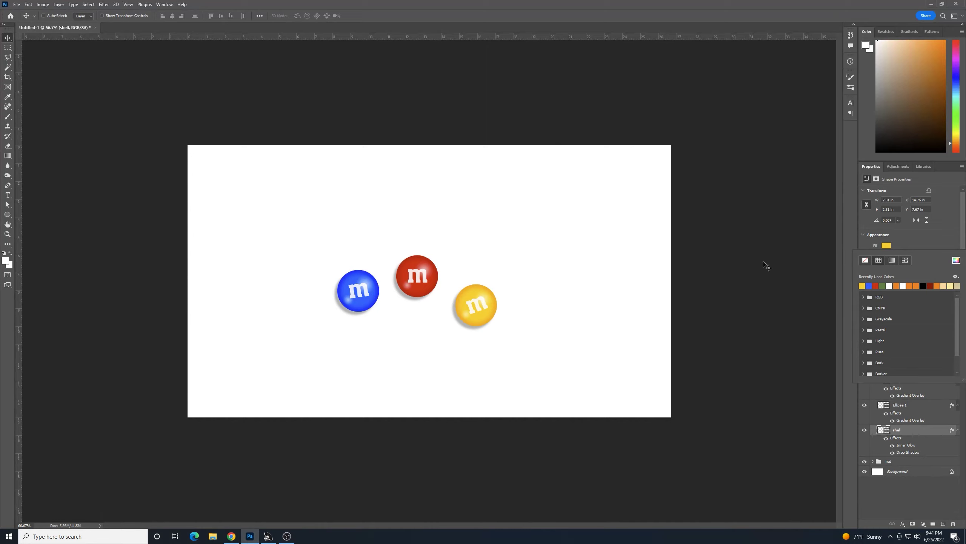
click(900, 245)
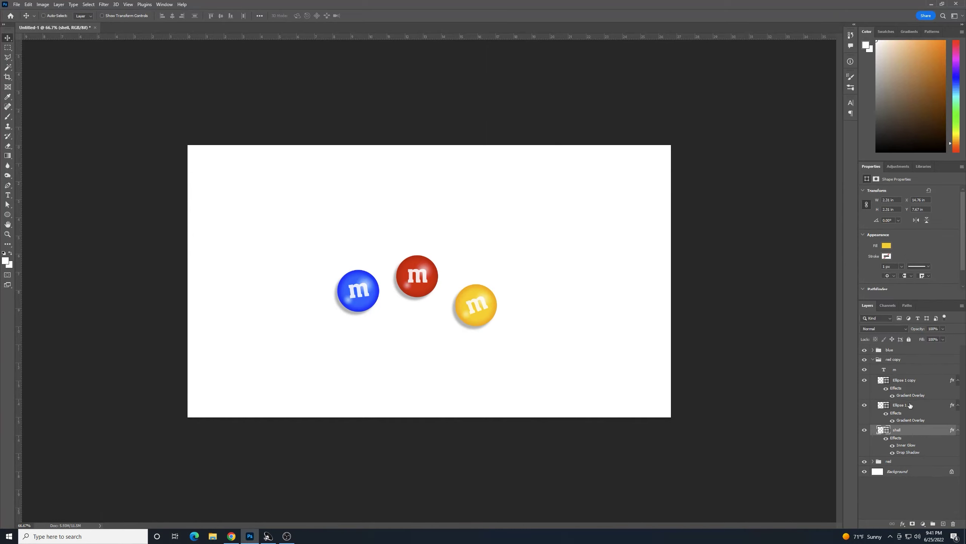
- Set the yellow shell's Inner Glow to the Darken blend mode with 15% opacity
double_click(926, 447)
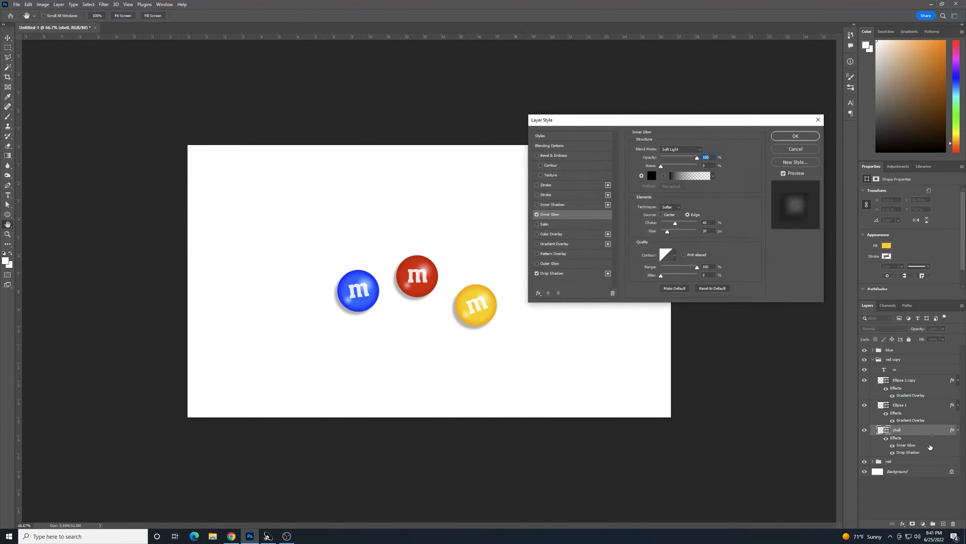
click(692, 149)
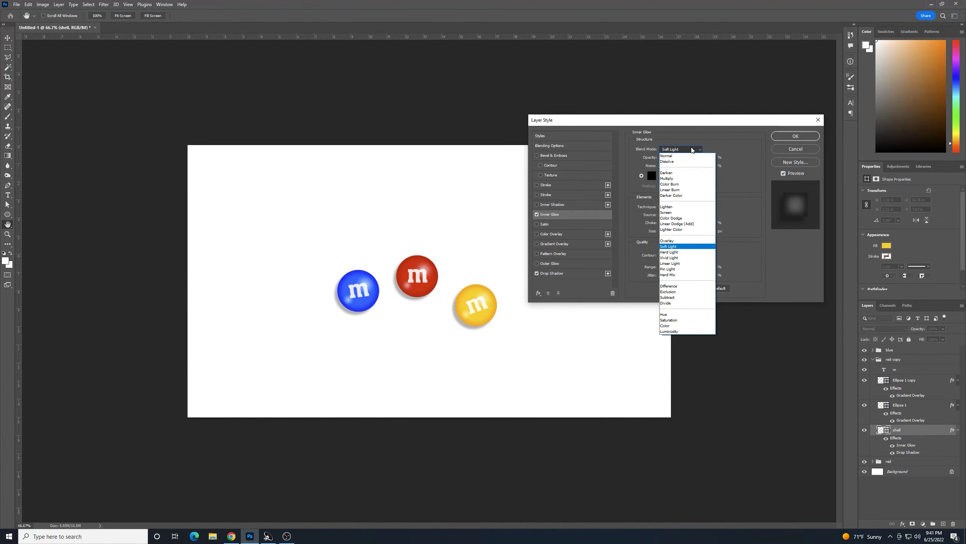
click(682, 176)
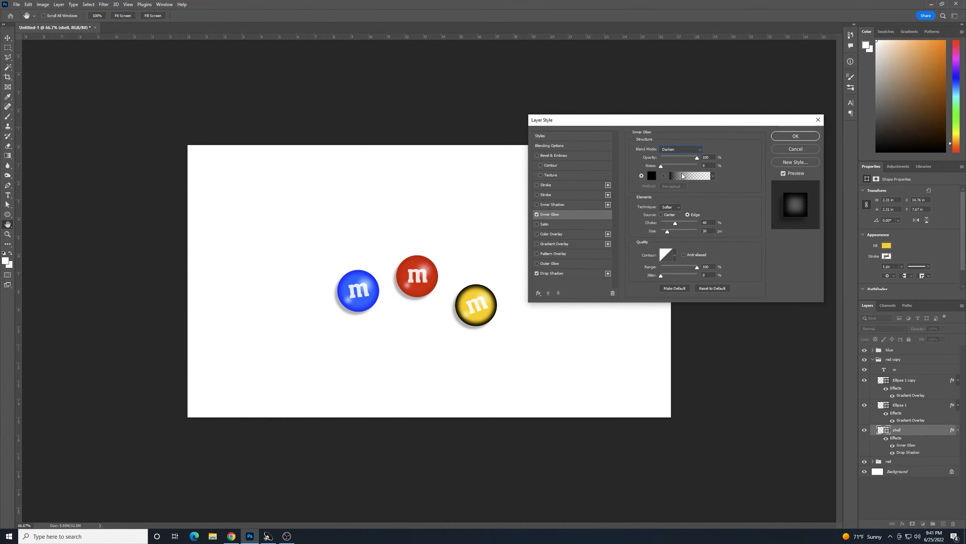
click(680, 150)
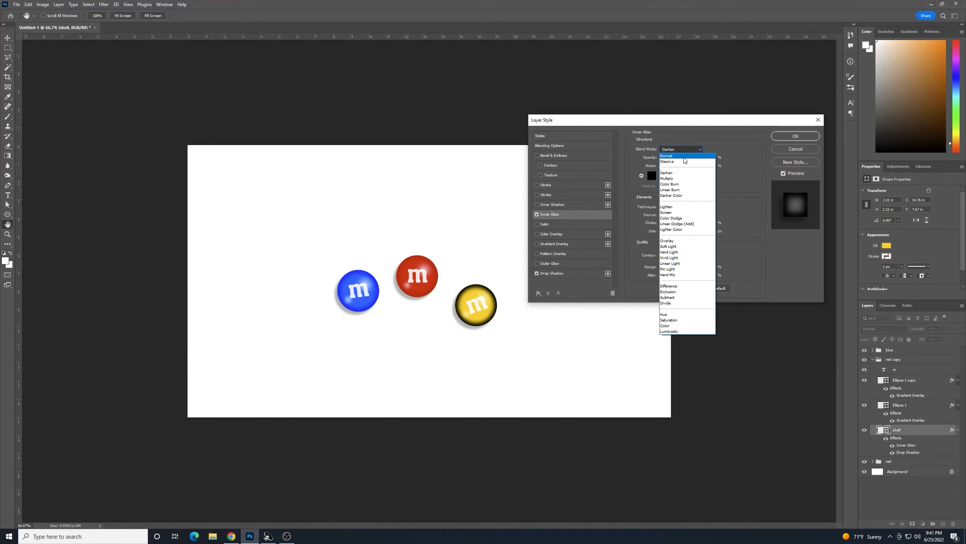
click(684, 157)
click(682, 150)
click(680, 172)
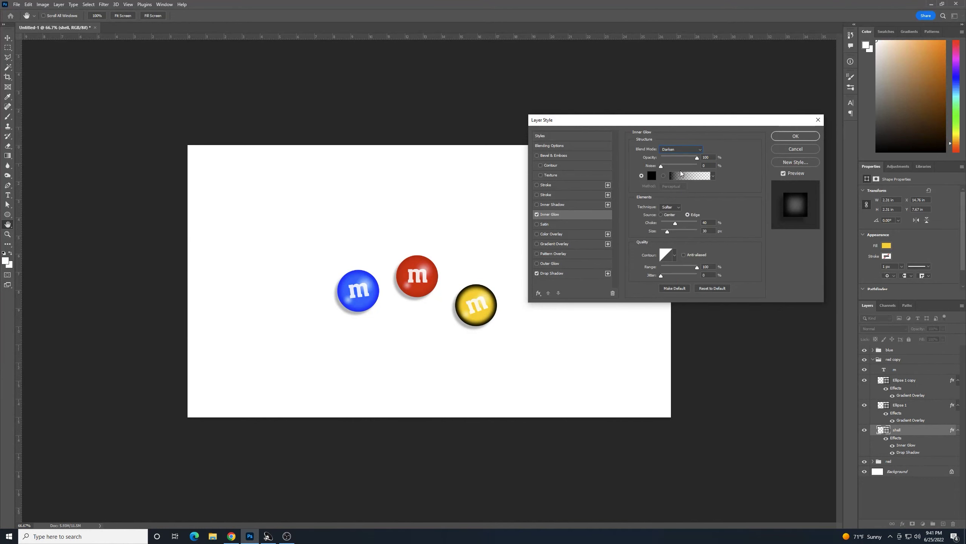
drag(697, 158, 667, 164)
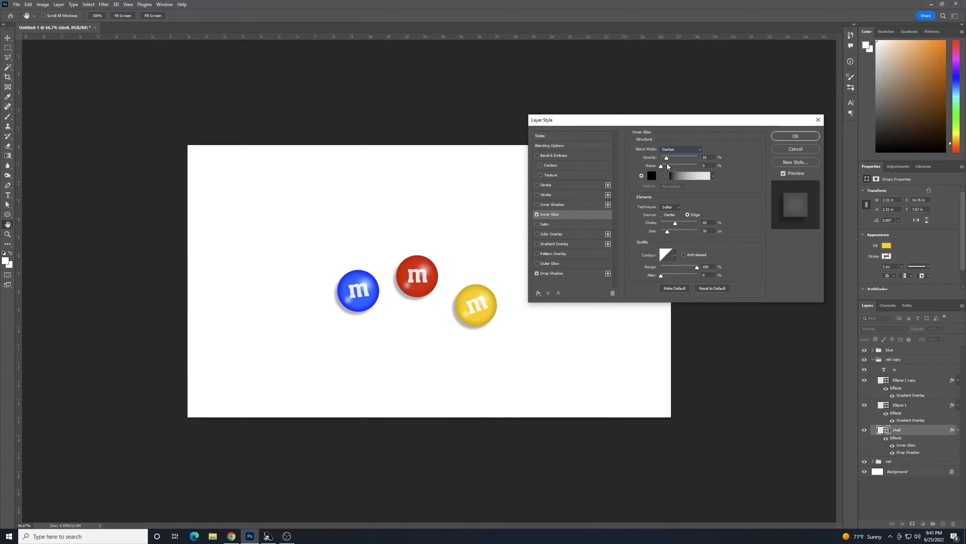
double_click(706, 157)
text(15)
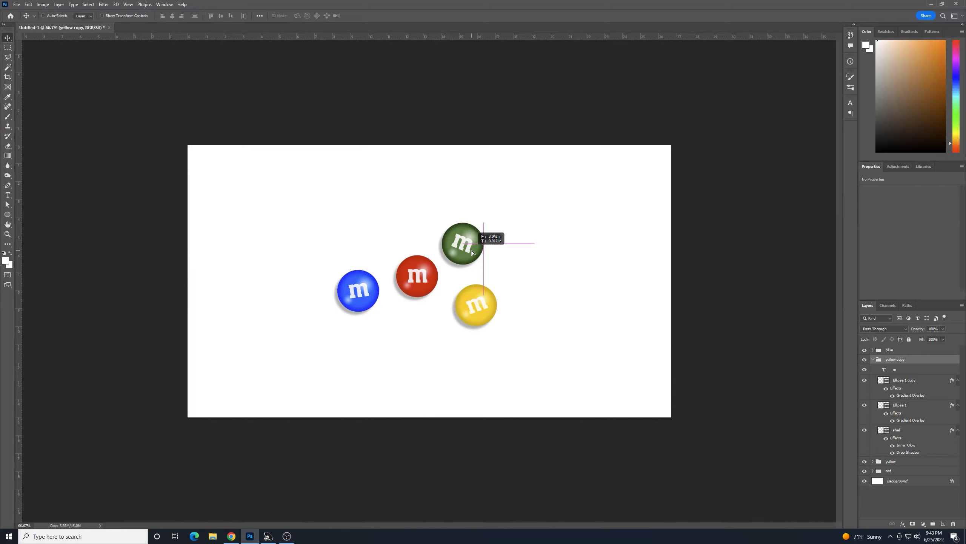
- Place the green candy above the yellow one, to the upper right of the red candy
drag(478, 254, 481, 258)
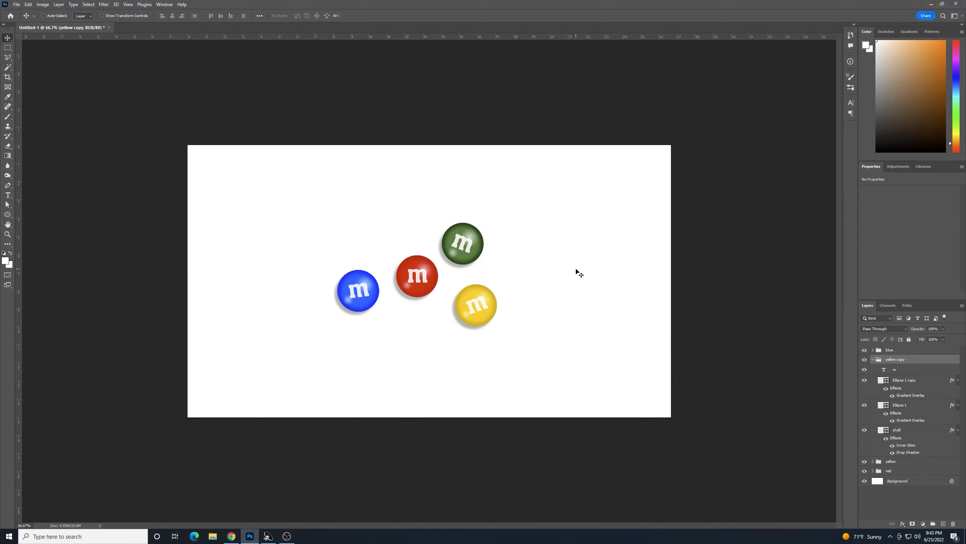